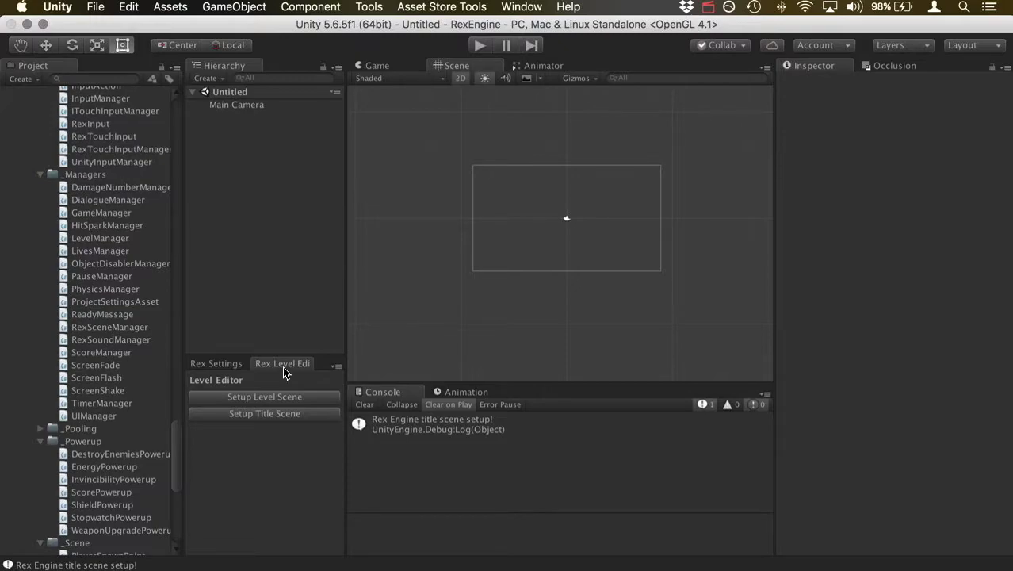
# - Browse the Rex Engine tools menu and Window > Rex Engine's Rex Level Editor, then close both menus
pyautogui.click(364, 6)
pyautogui.moveTo(383, 29)
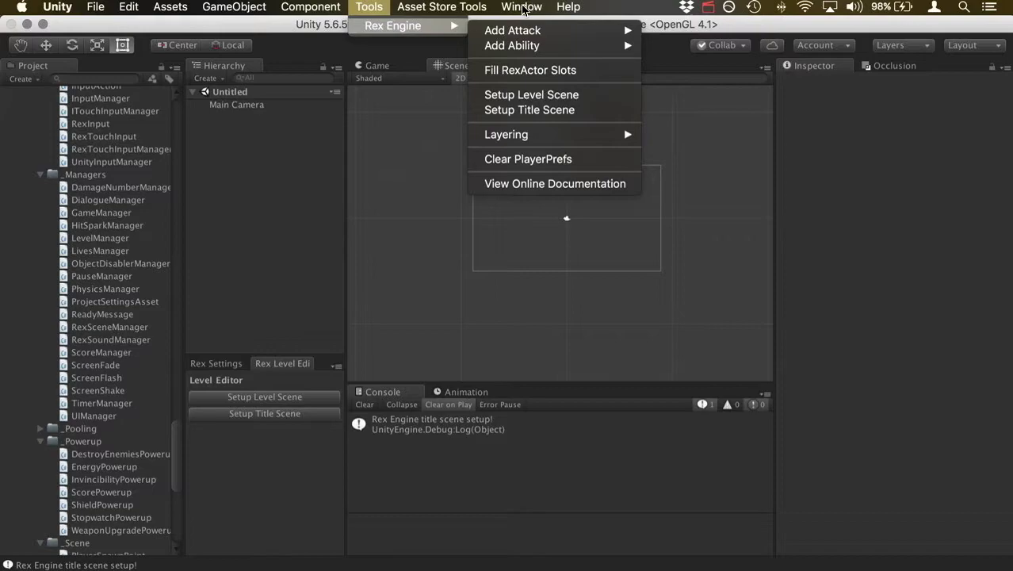
pyautogui.click(301, 267)
pyautogui.click(521, 6)
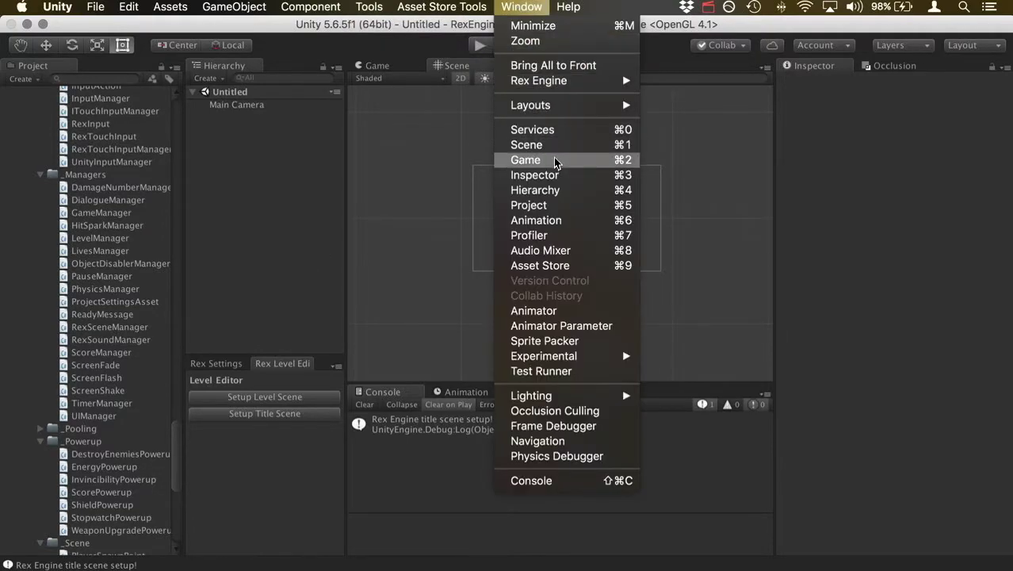
pyautogui.moveTo(555, 80)
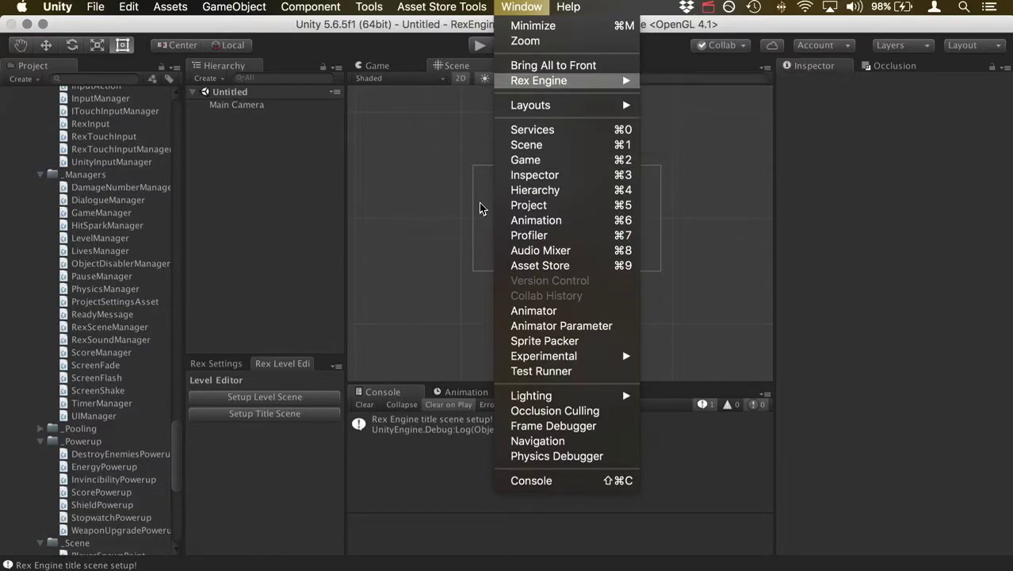
pyautogui.click(303, 330)
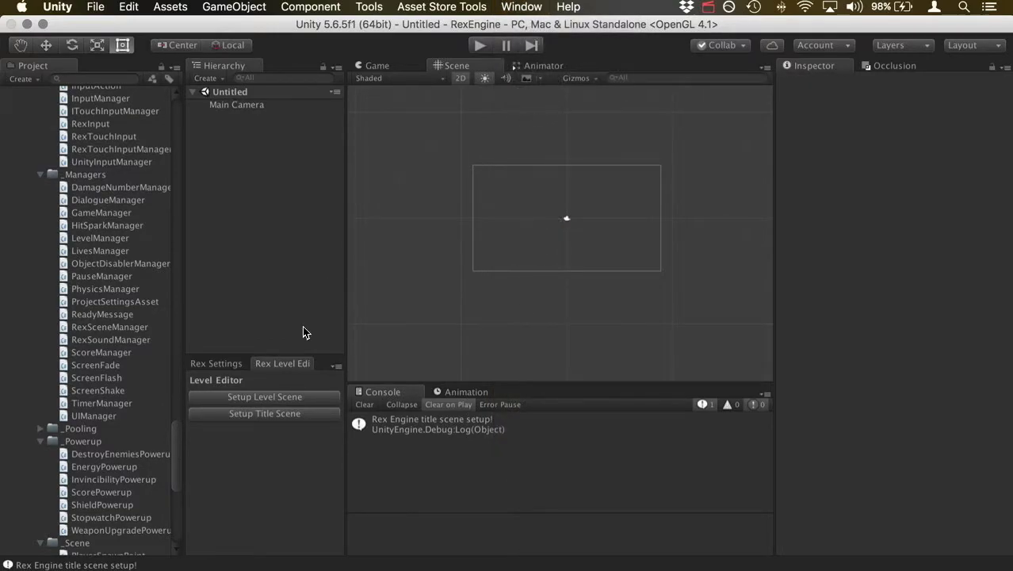
# - Run Setup Title Scene to build the Booster's Adventure title screen, clear the console, and select the logo
pyautogui.click(307, 415)
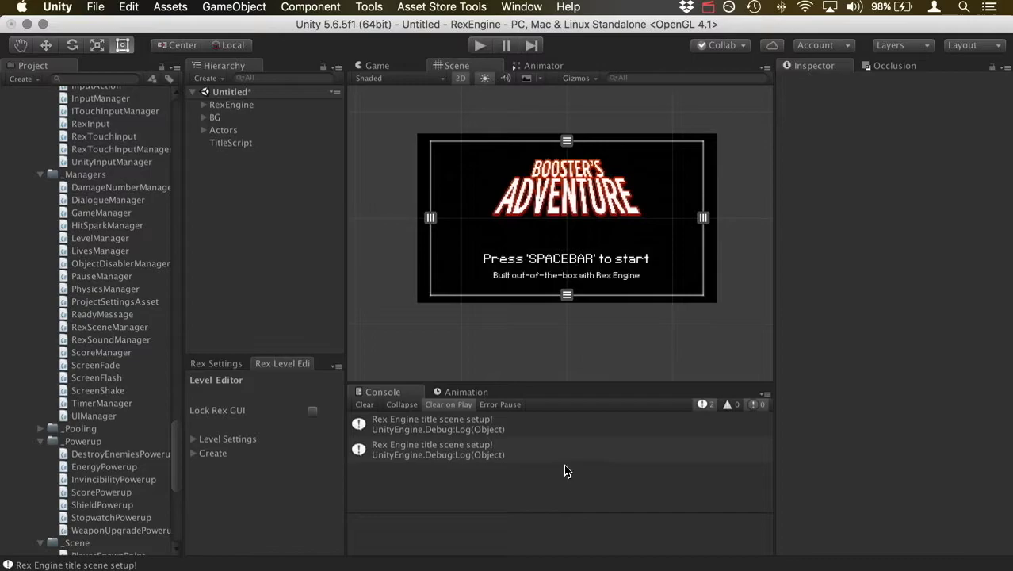
pyautogui.click(446, 457)
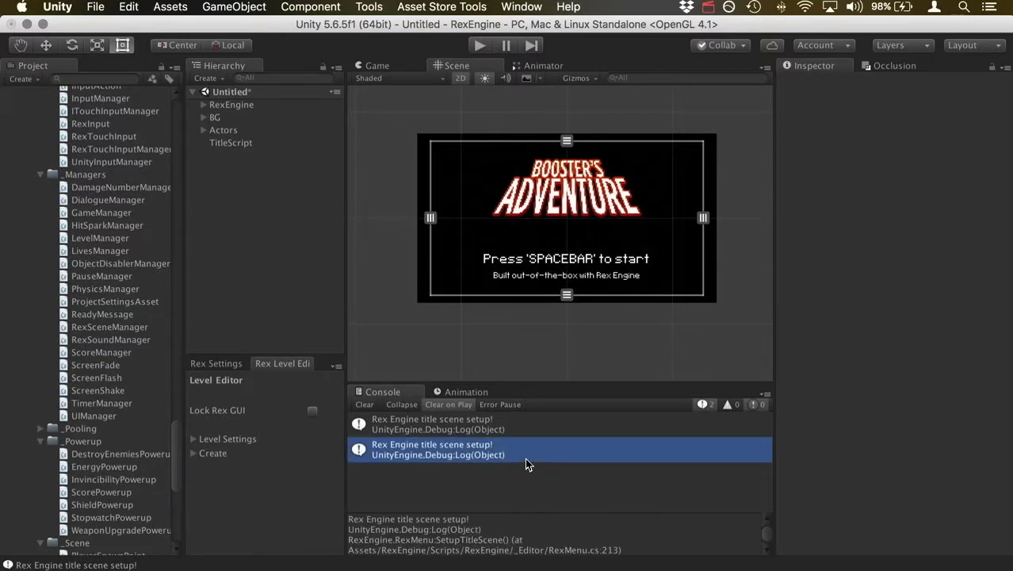
pyautogui.click(367, 405)
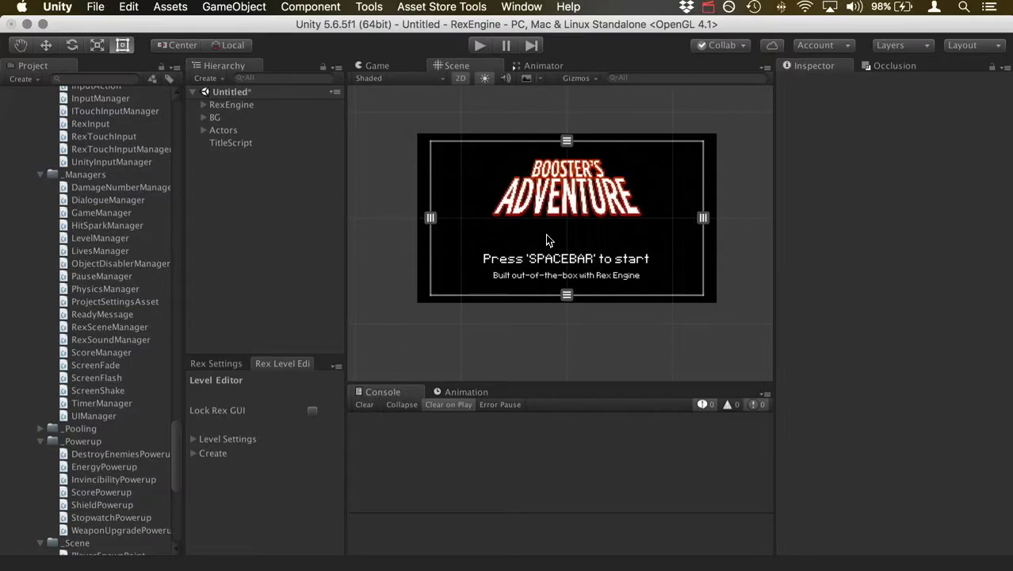
pyautogui.click(566, 214)
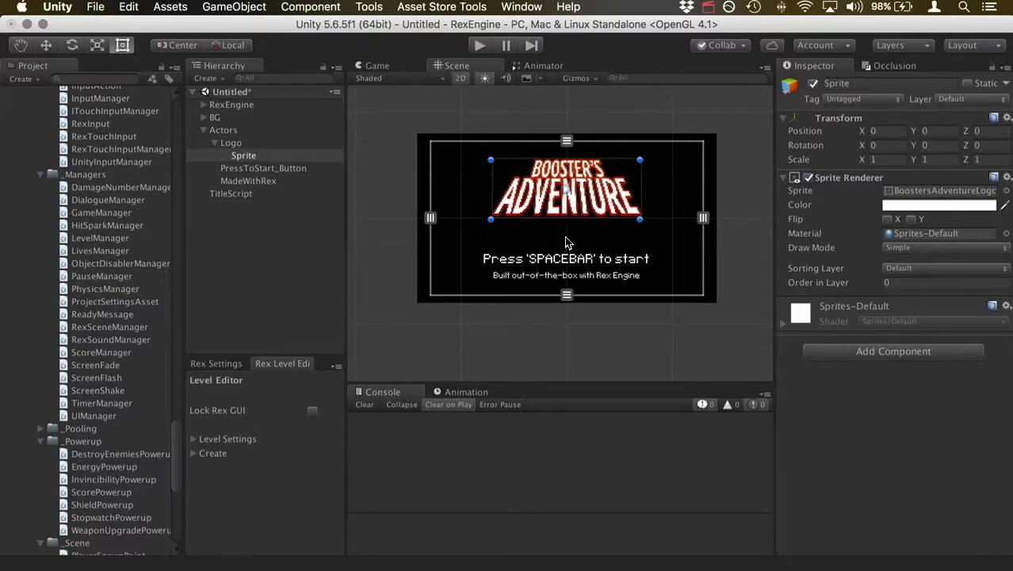
# - Inspect the background canvas, MadeWithRex credit and PressToStart_Button text, and toggle the BG group
pyautogui.click(561, 261)
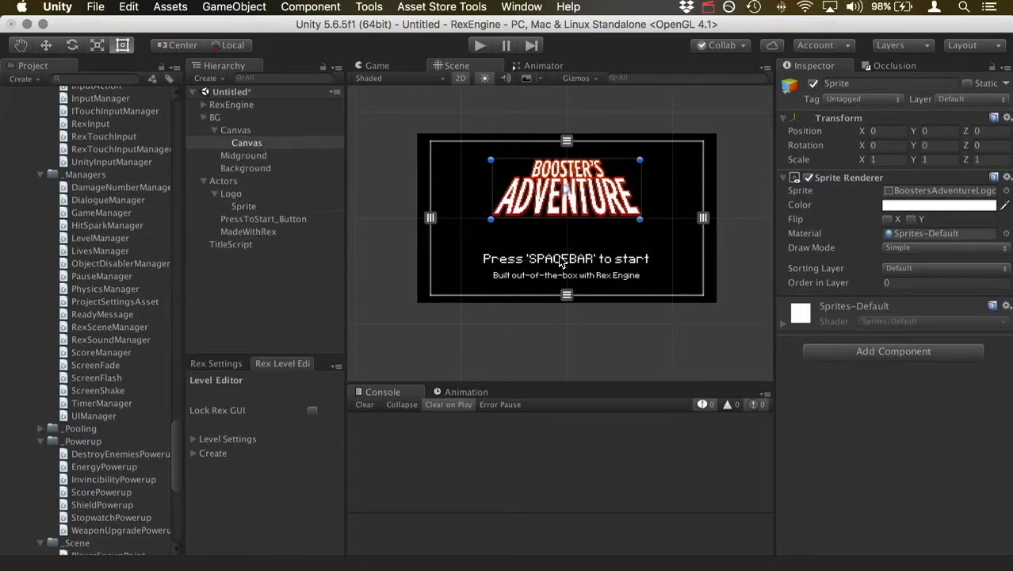
pyautogui.click(519, 276)
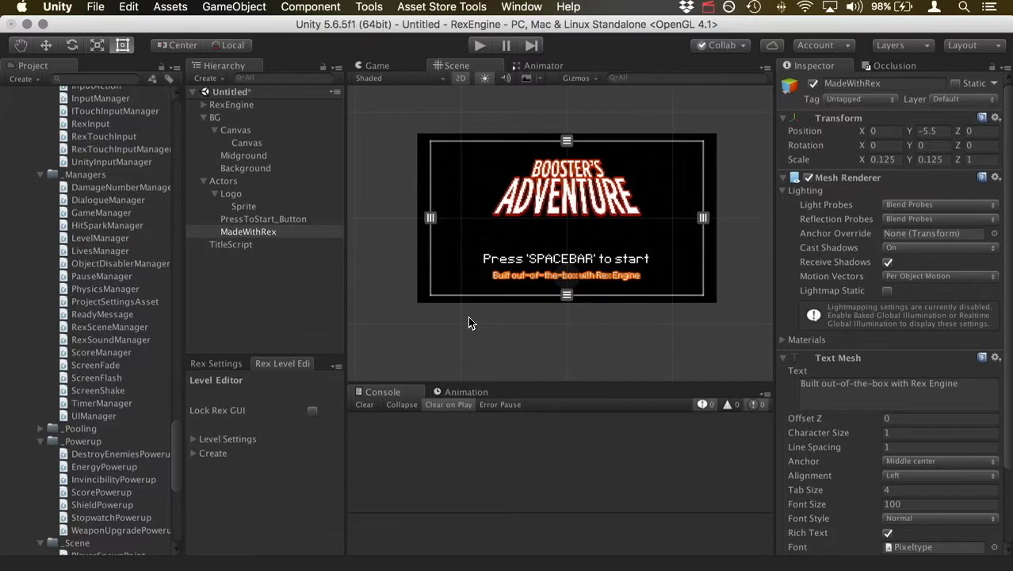
pyautogui.click(540, 264)
pyautogui.click(540, 265)
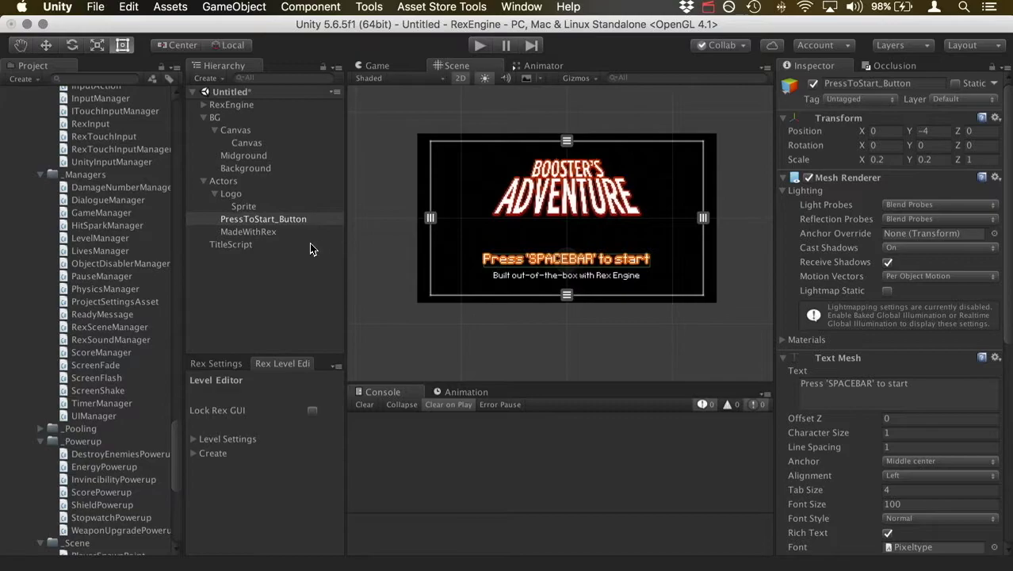
pyautogui.click(288, 266)
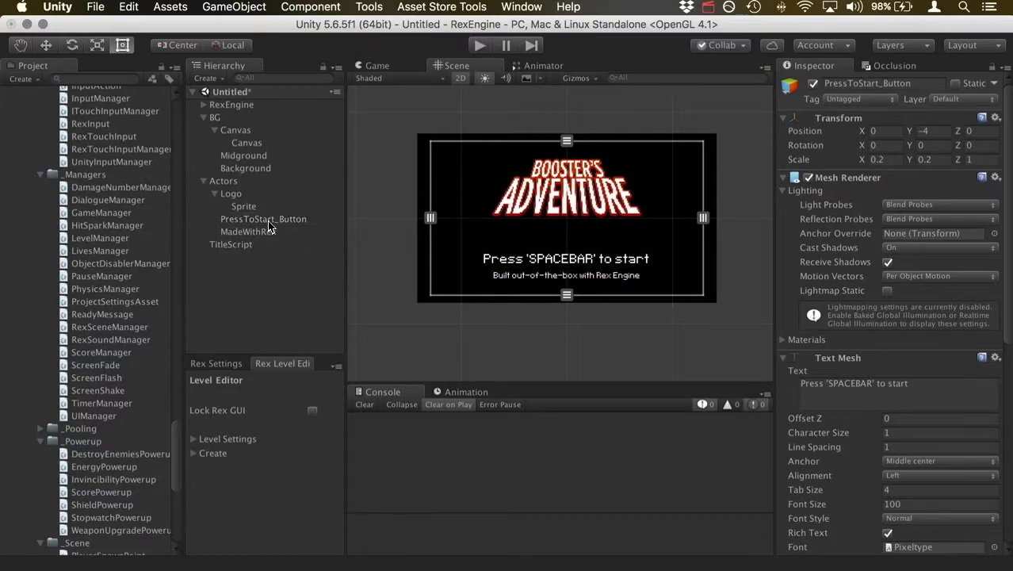
pyautogui.click(203, 118)
pyautogui.click(203, 117)
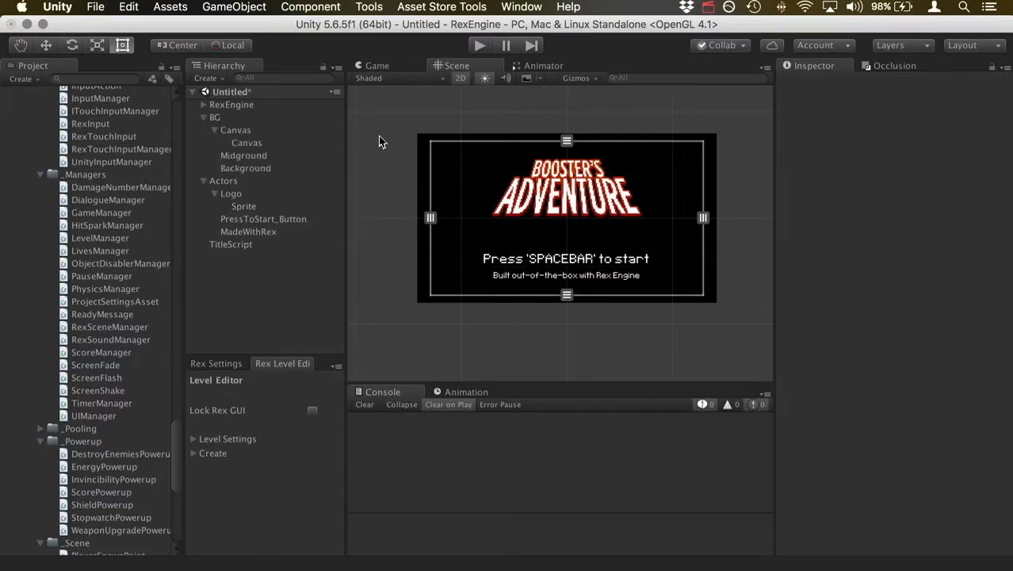
pyautogui.click(462, 217)
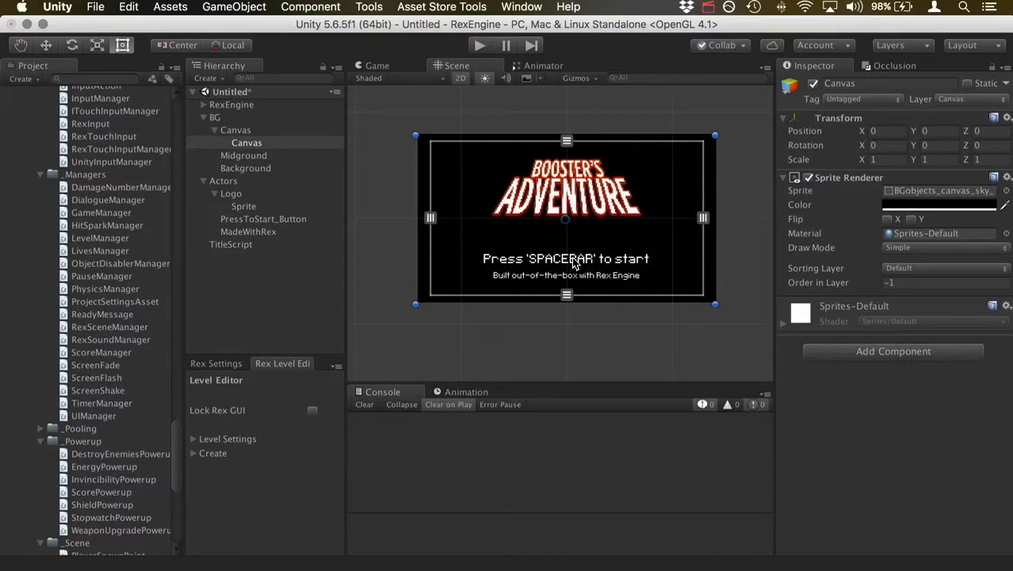
# - Collapse the BG and Actors groups in the Hierarchy and reselect TitleScript
pyautogui.click(267, 245)
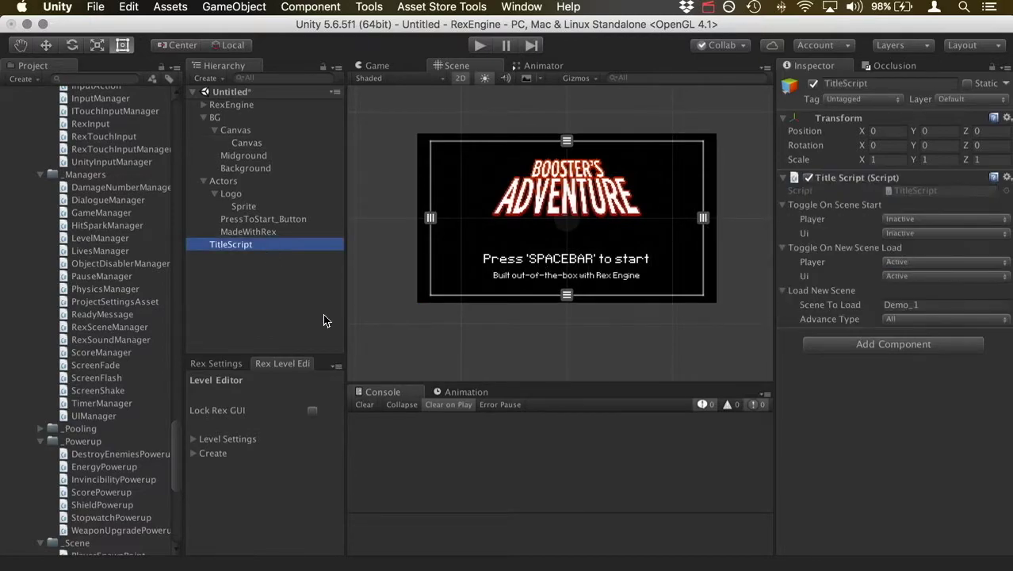
pyautogui.click(205, 119)
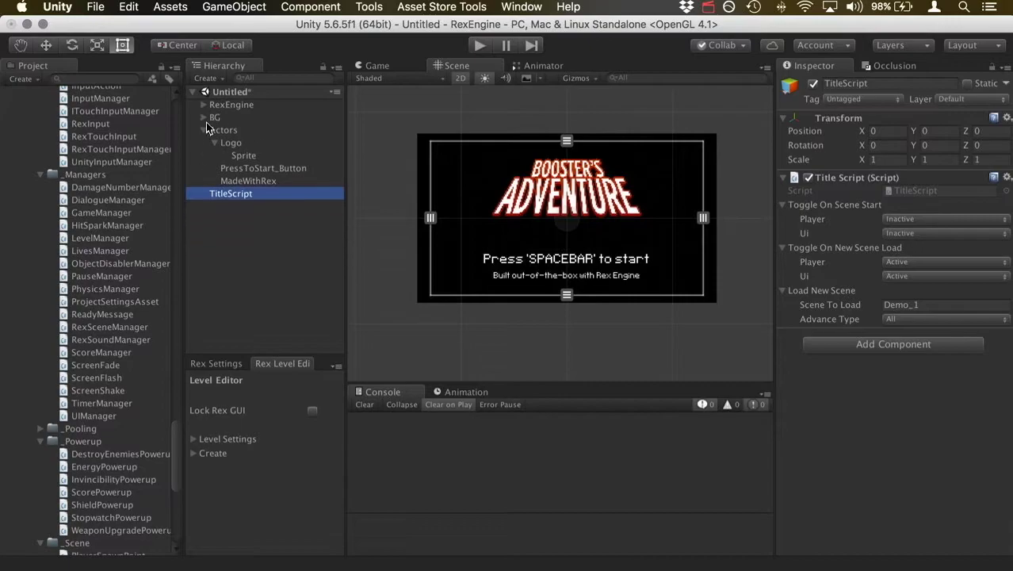
pyautogui.click(204, 132)
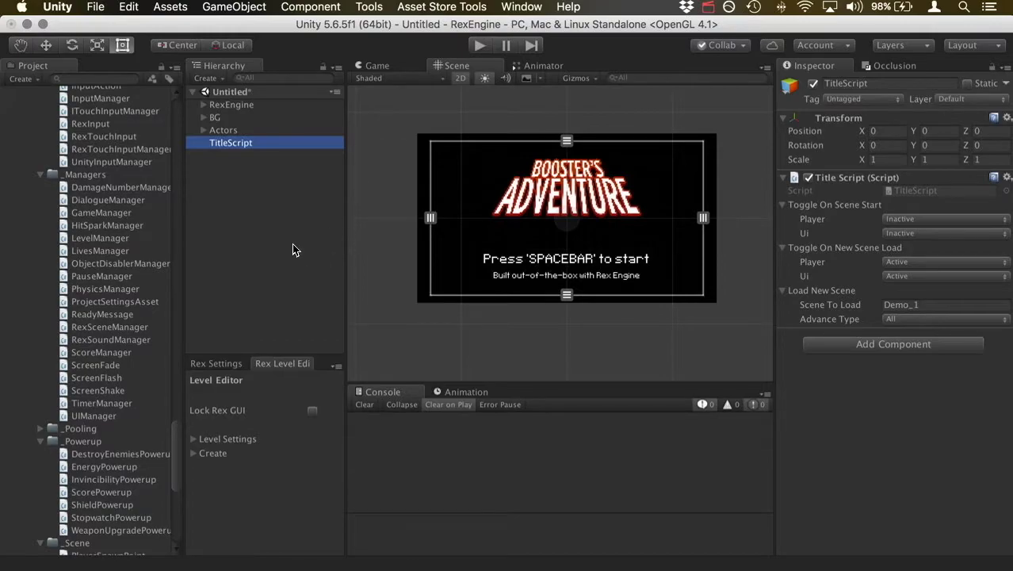
pyautogui.click(287, 184)
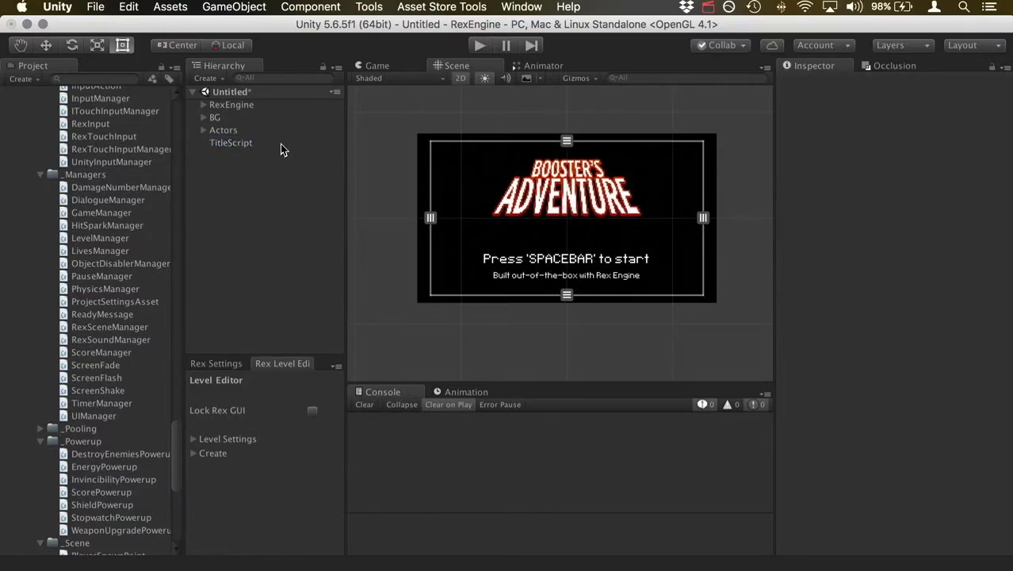
pyautogui.click(238, 142)
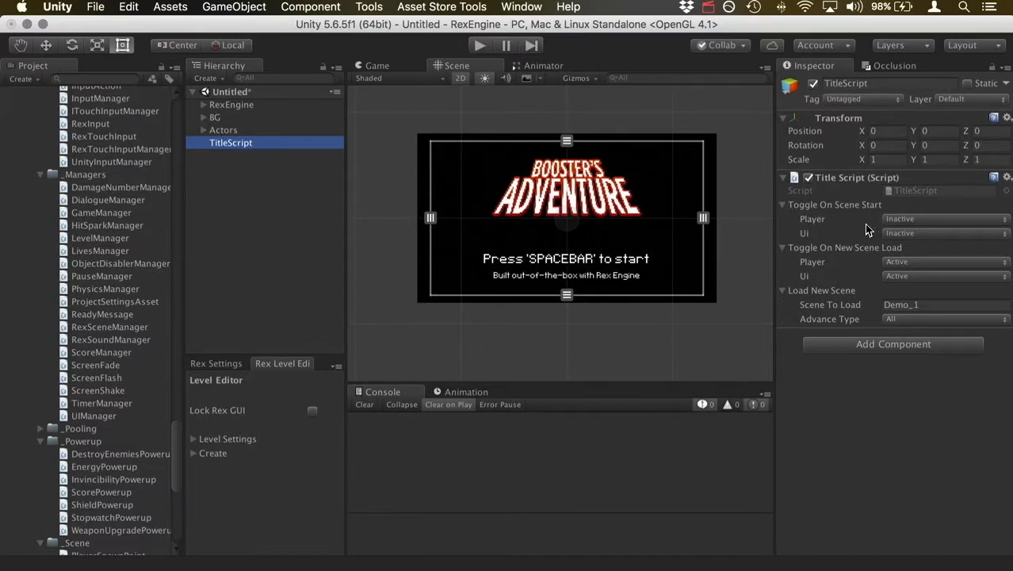
# - Check the Toggle On Scene Start Player dropdown, keeping the player Inactive
pyautogui.click(916, 220)
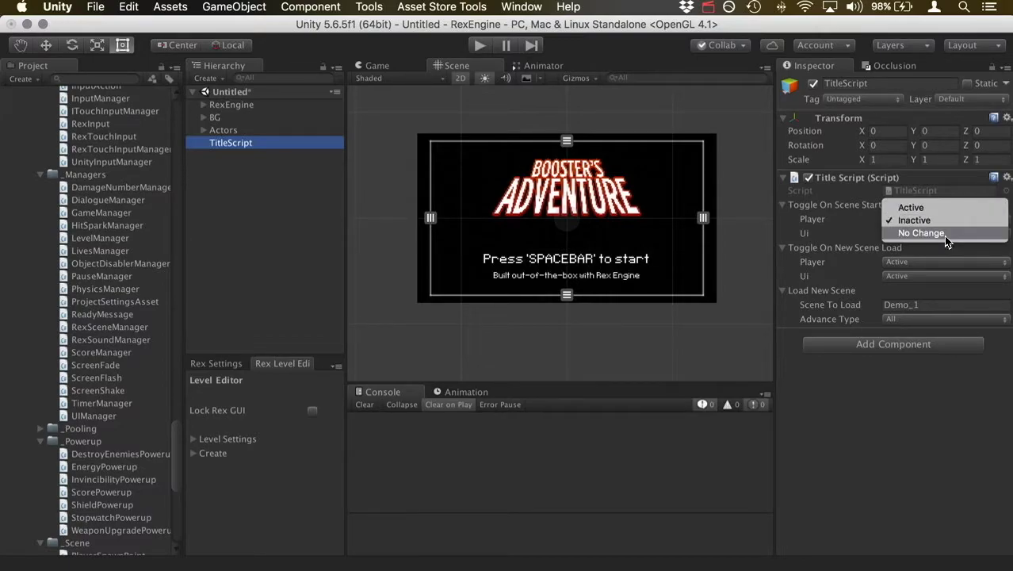
pyautogui.click(938, 221)
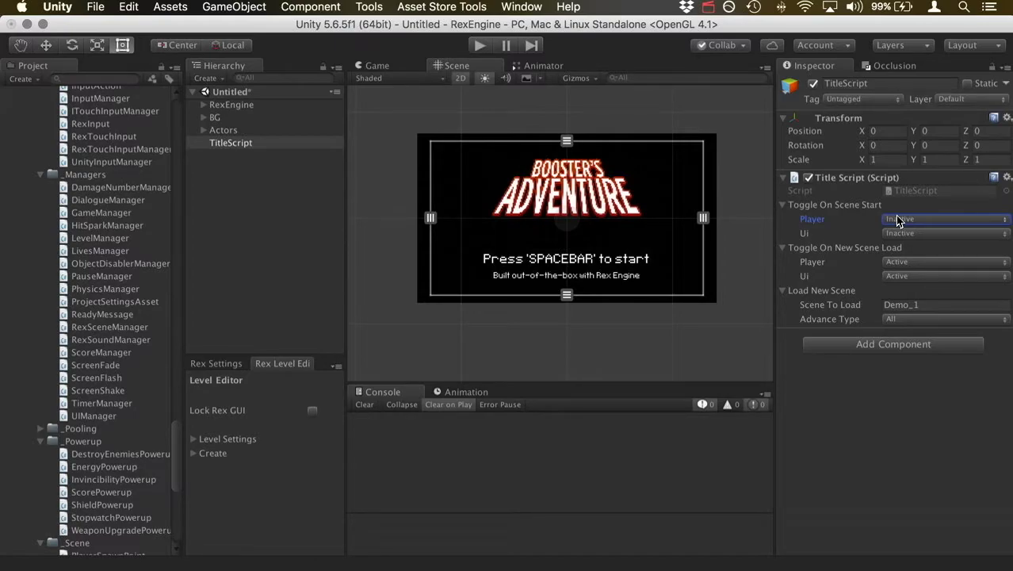
pyautogui.click(959, 221)
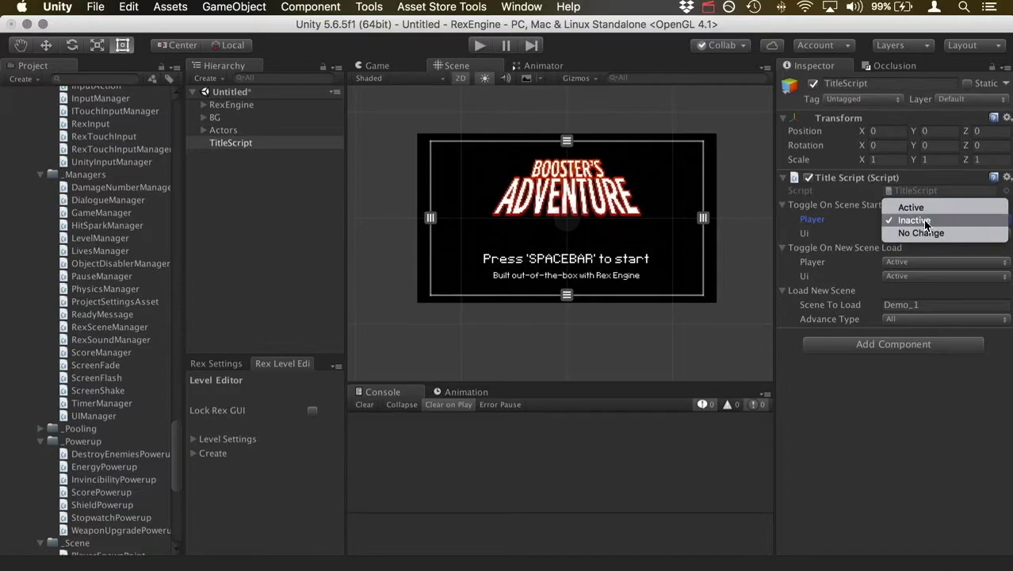
pyautogui.click(923, 219)
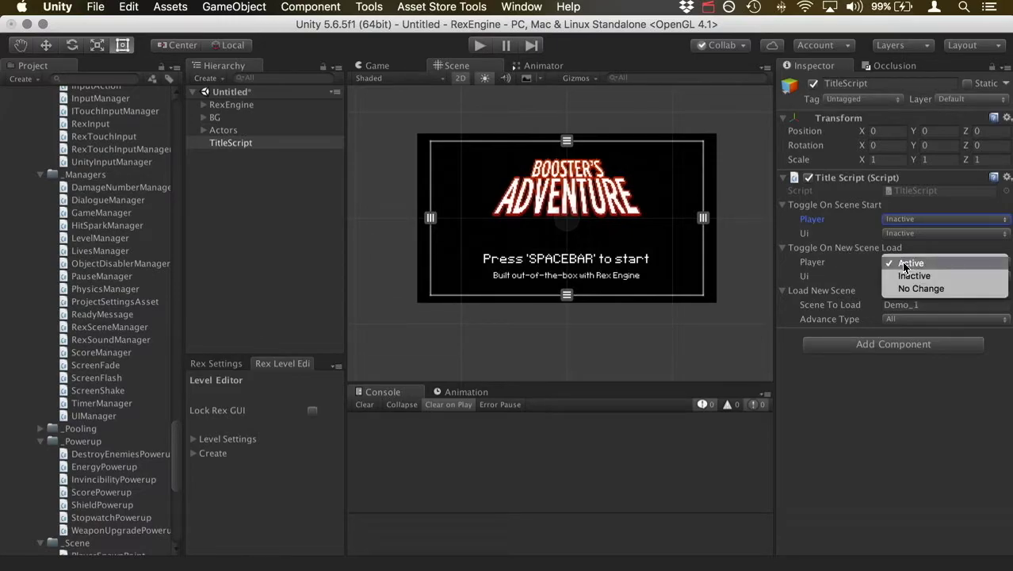
pyautogui.click(909, 264)
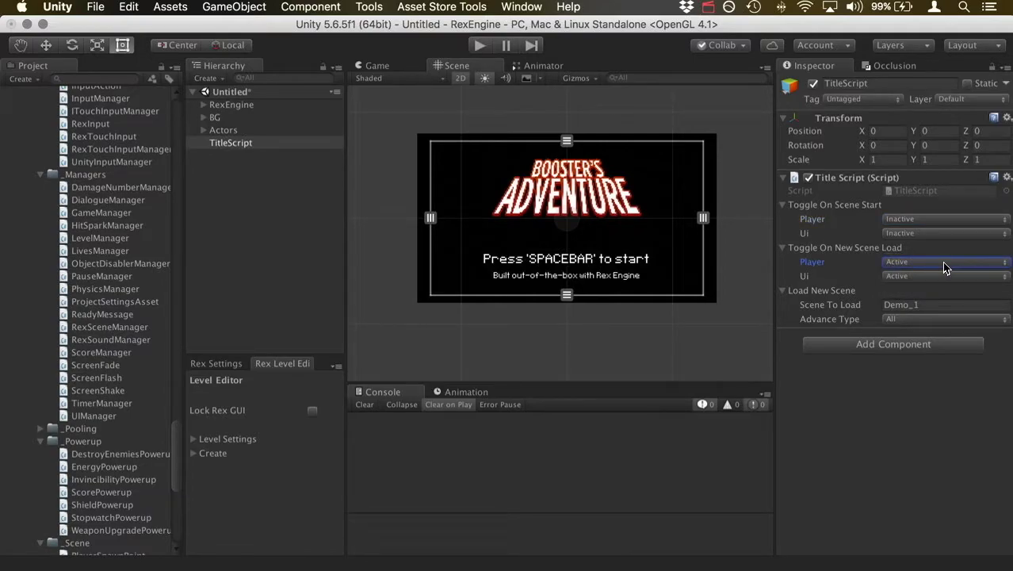
pyautogui.click(949, 262)
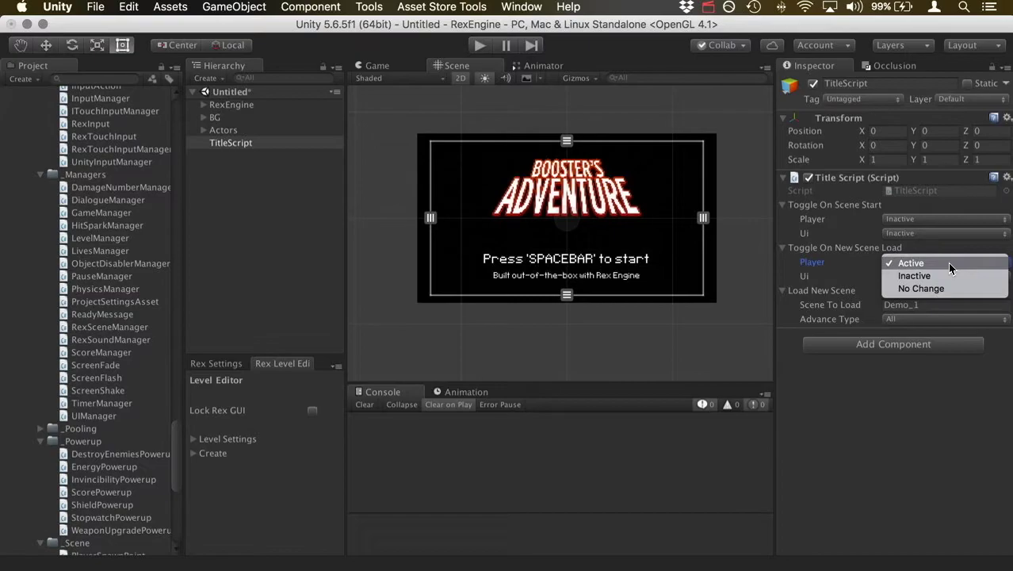
pyautogui.click(946, 262)
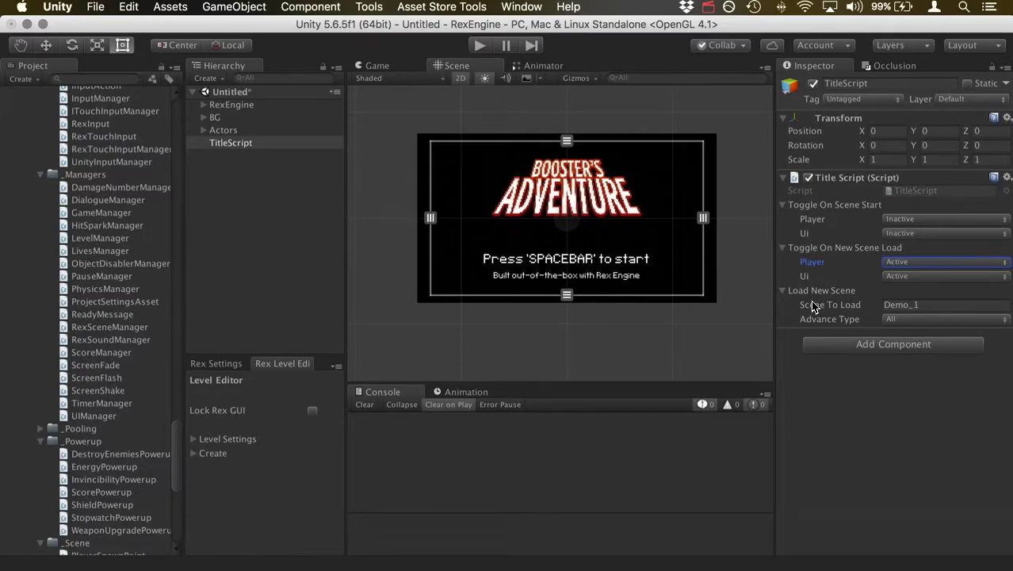
# - Confirm Scene To Load Demo_1 and Advance Type All, then open TitleScript.cs in MonoDevelop
pyautogui.click(912, 306)
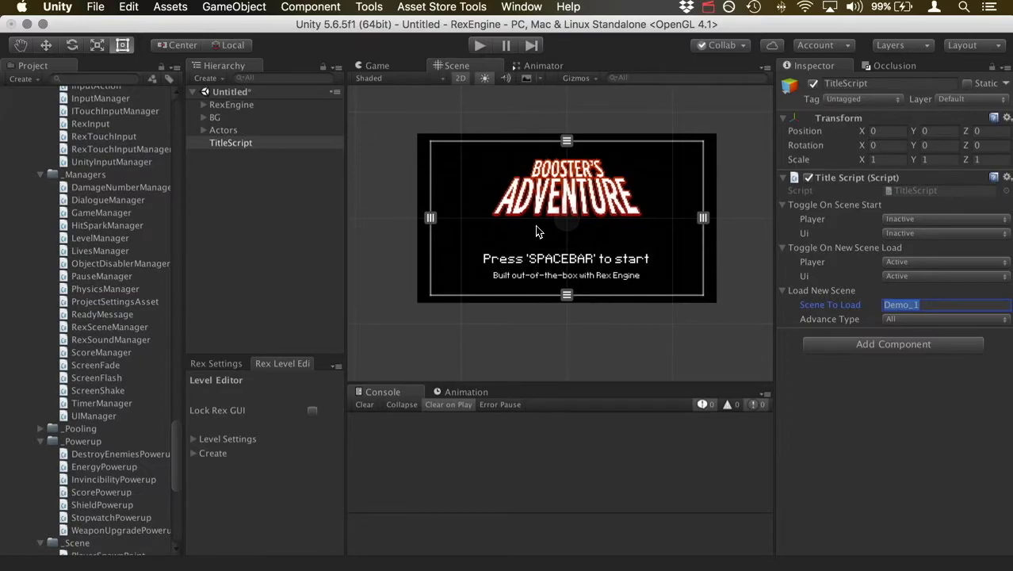
pyautogui.click(954, 321)
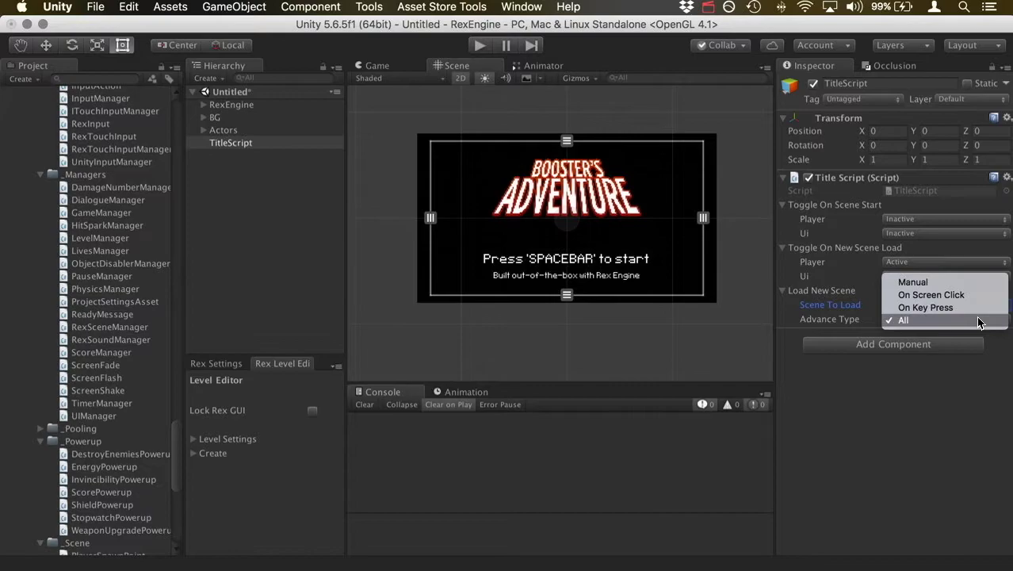
pyautogui.click(930, 485)
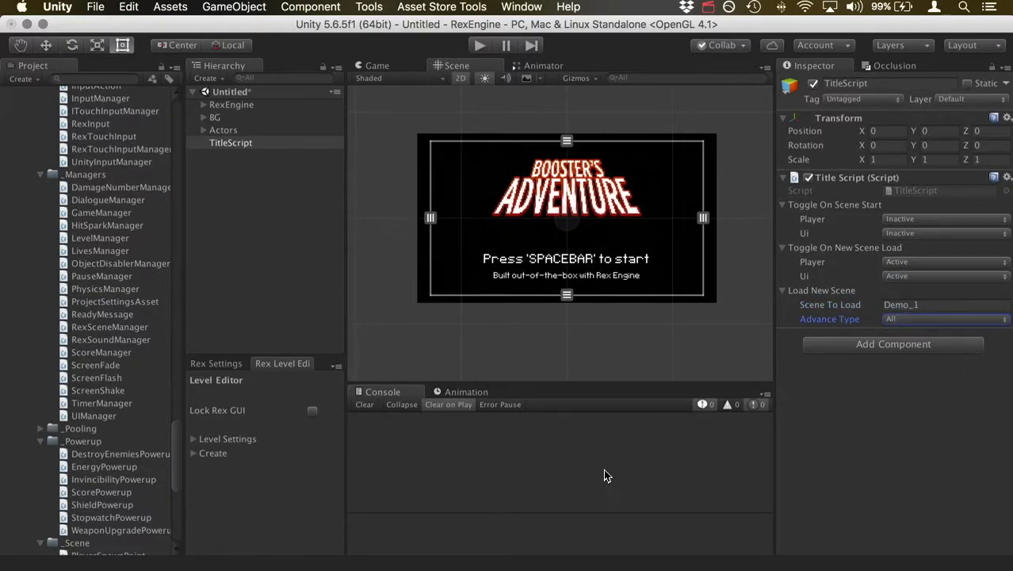
pyautogui.doubleClick(893, 192)
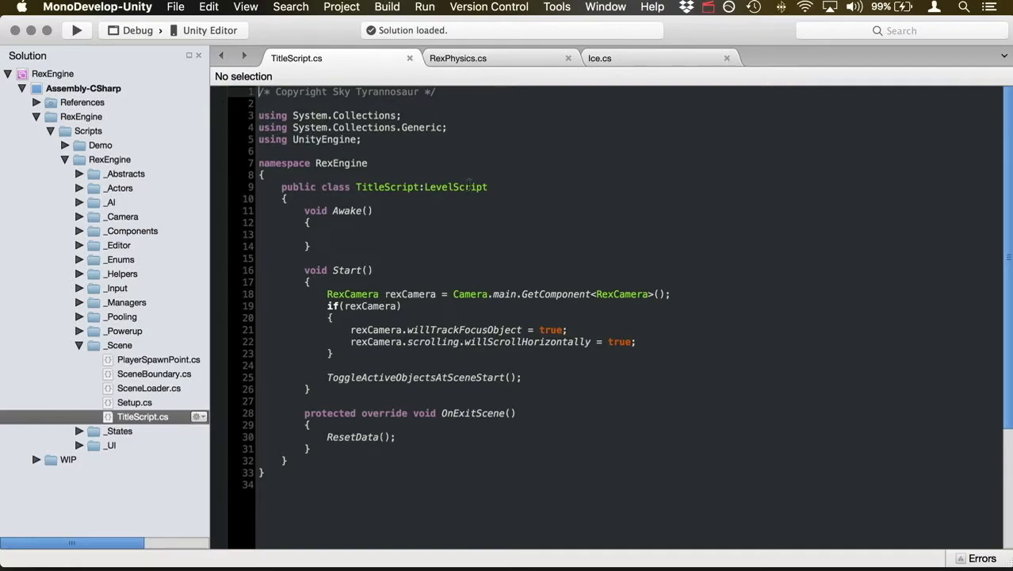
# - Jump to the LevelScript base class definition, then switch back to the Unity editor
pyautogui.click(464, 189)
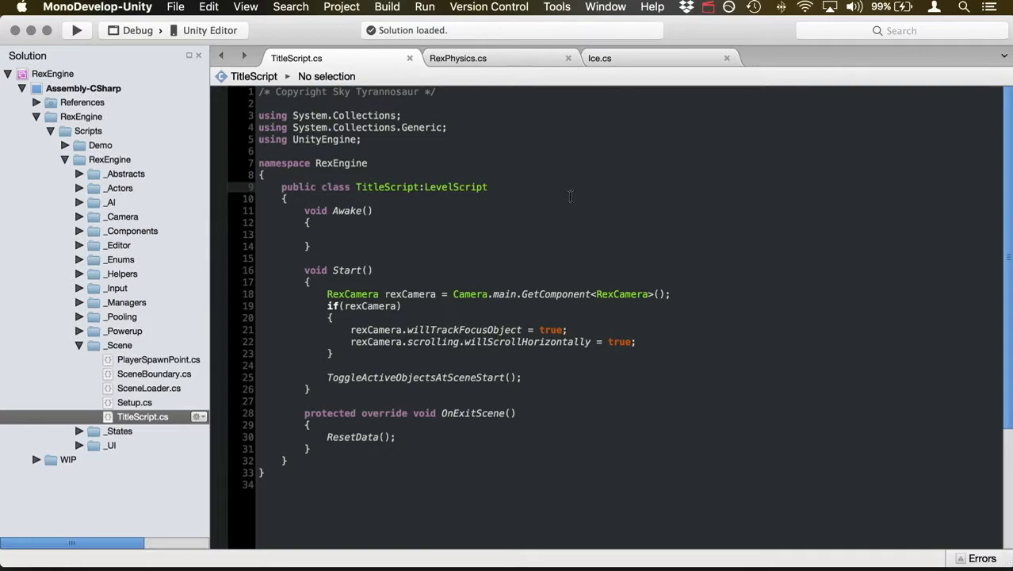
pyautogui.press('super+d')
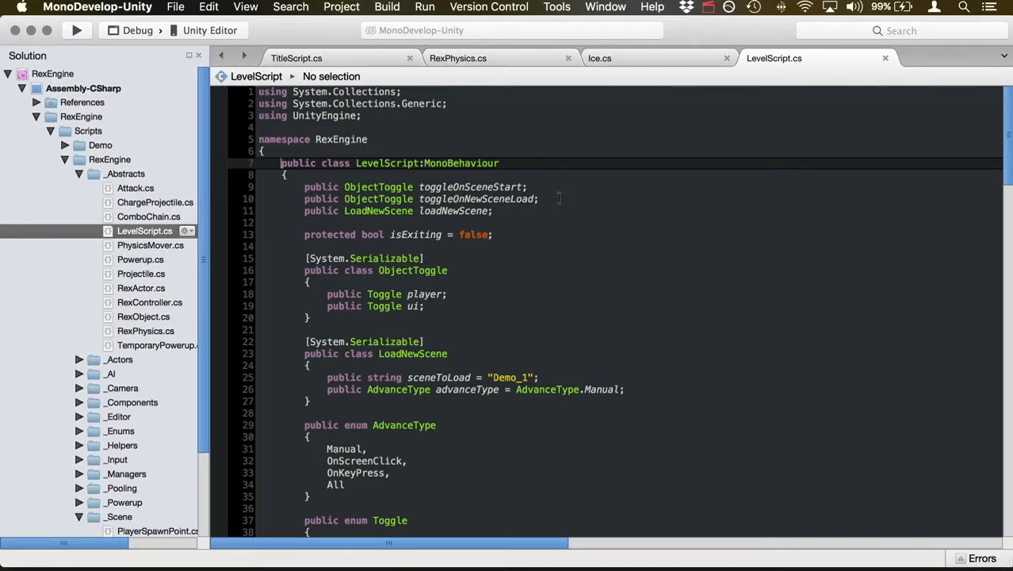
pyautogui.press('super+Tab')
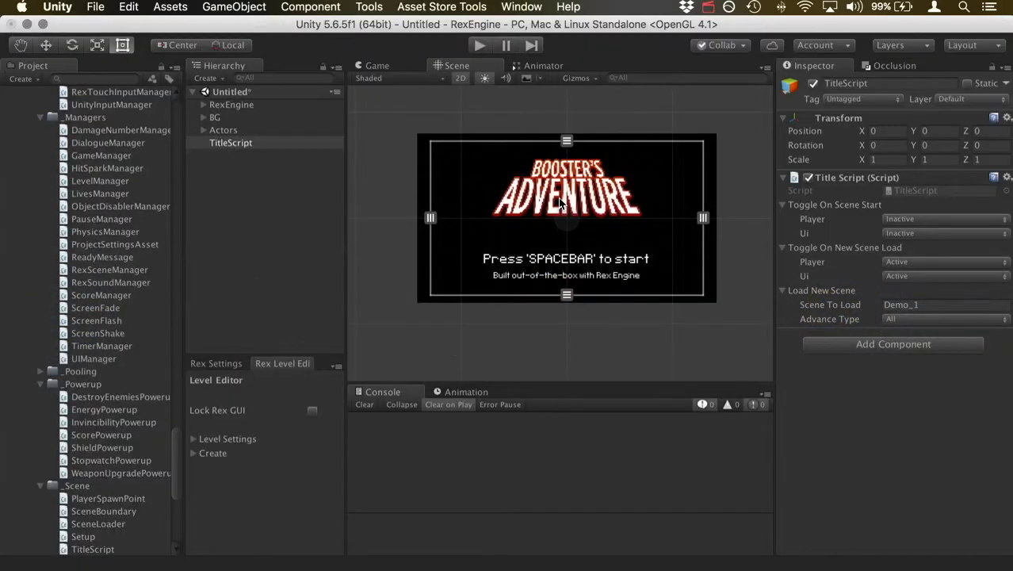
# - Search the Project assets for 'LevelScript' and preview its source in the Inspector
pyautogui.scroll(3, 157, 277)
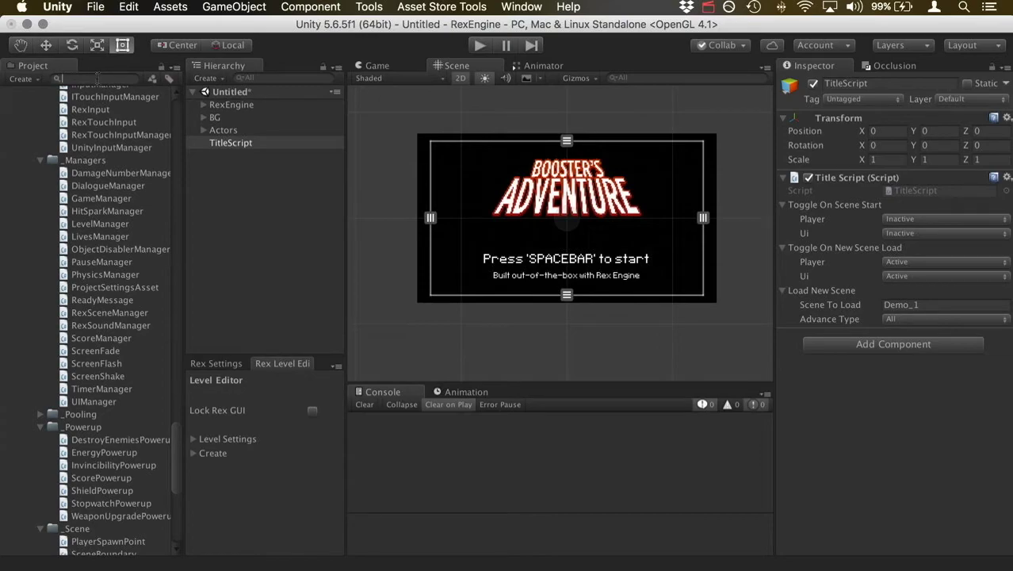
pyautogui.click(97, 78)
pyautogui.write('LevelScript')
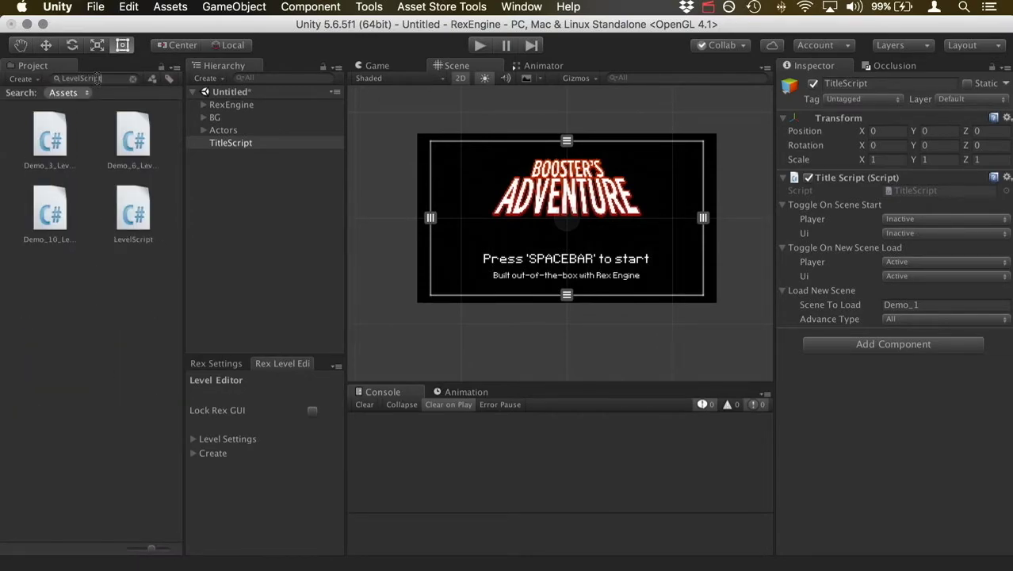
pyautogui.click(130, 207)
pyautogui.click(133, 78)
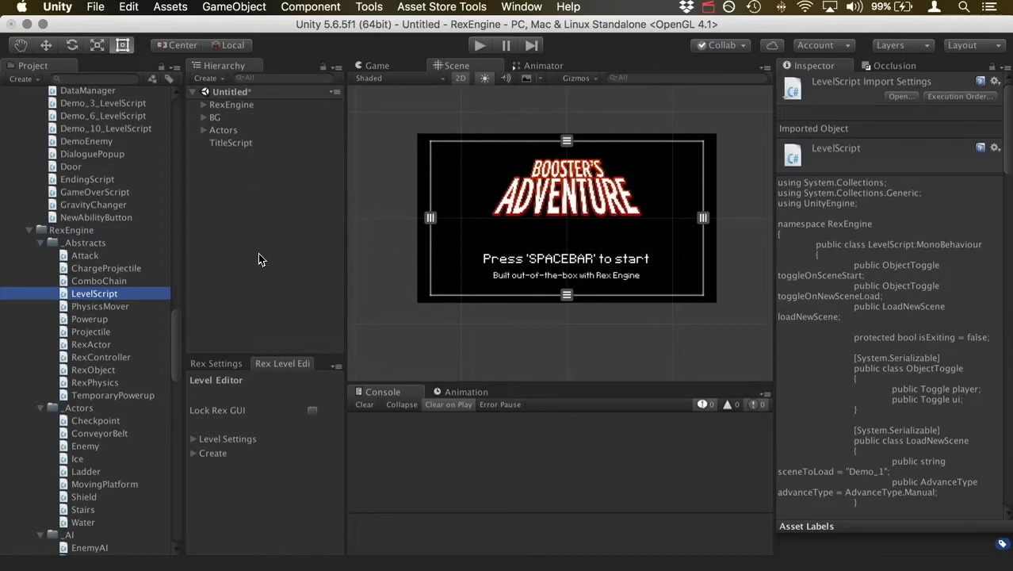
# - Switch to MonoDevelop and view the OnExitScene override in TitleScript.cs
pyautogui.press('super+Tab')
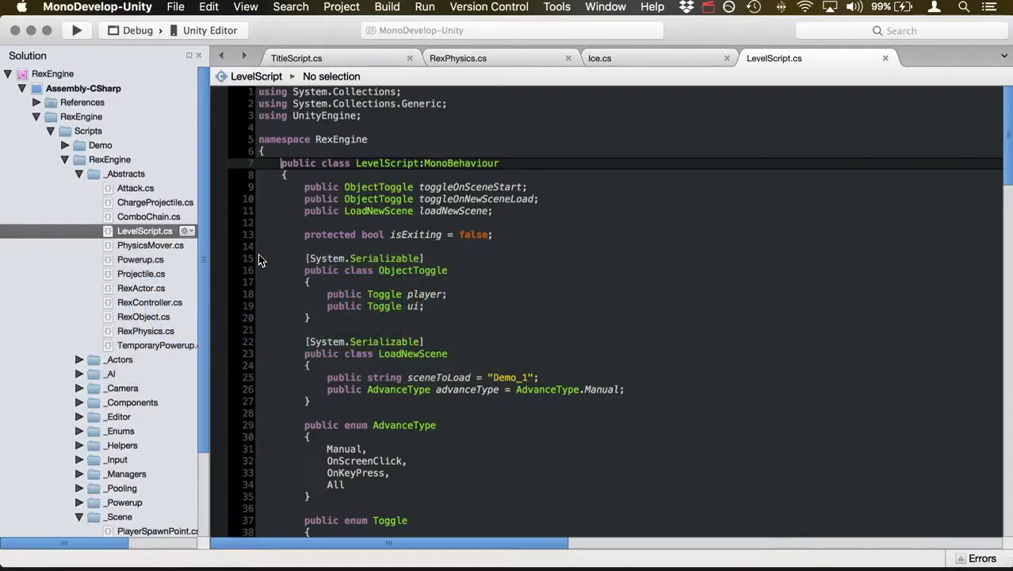
pyautogui.click(377, 63)
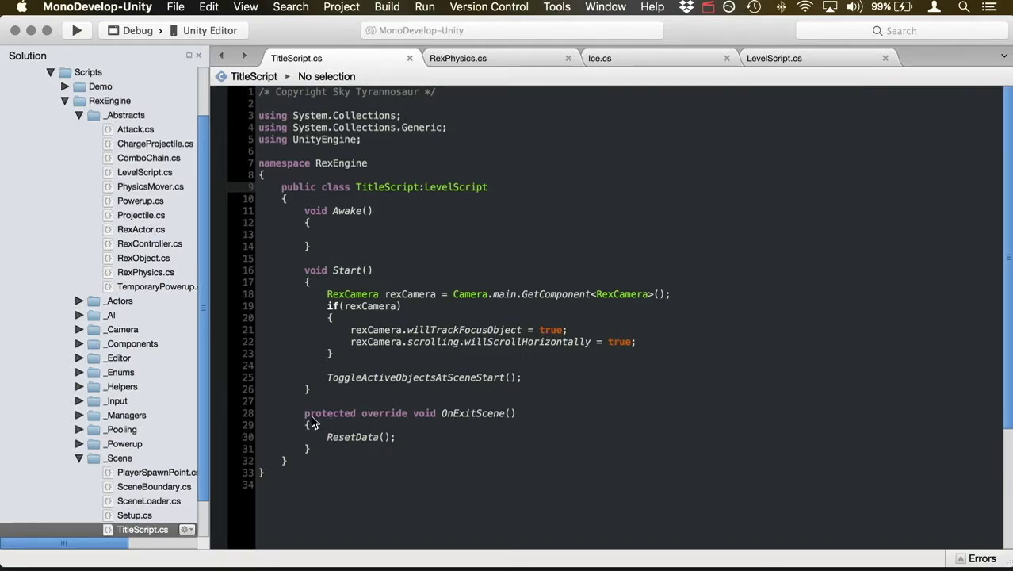
pyautogui.click(442, 419)
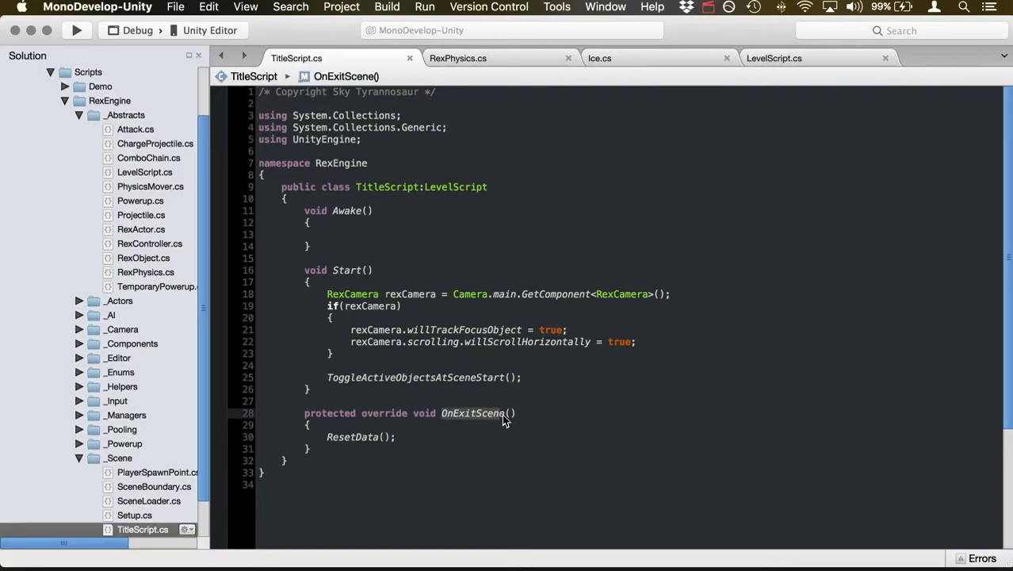
# - Examine the ResetData() call on line 30, then return to Unity
pyautogui.moveTo(329, 442)
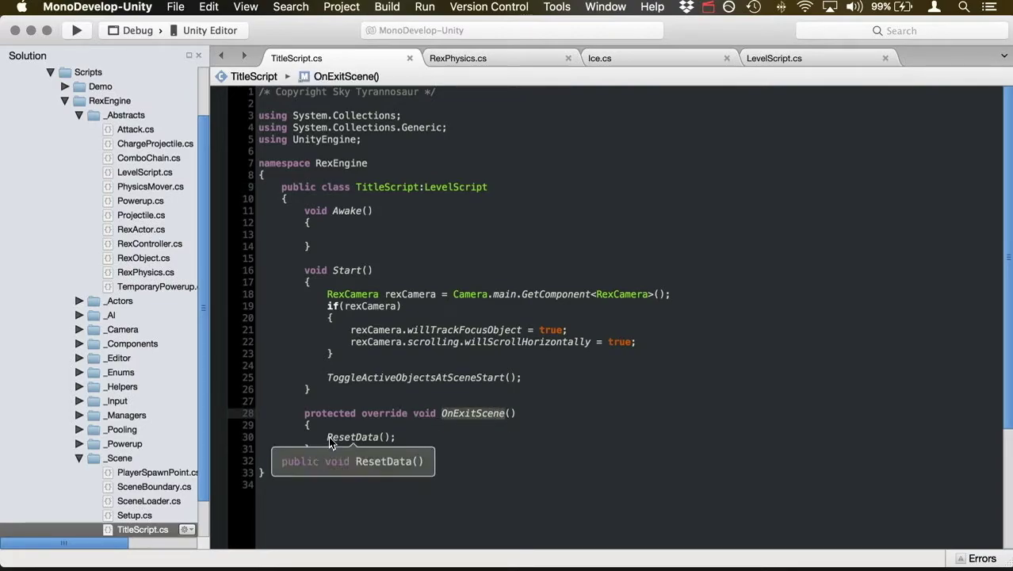
pyautogui.click(392, 441)
pyautogui.hotkey('shift', 'Home')
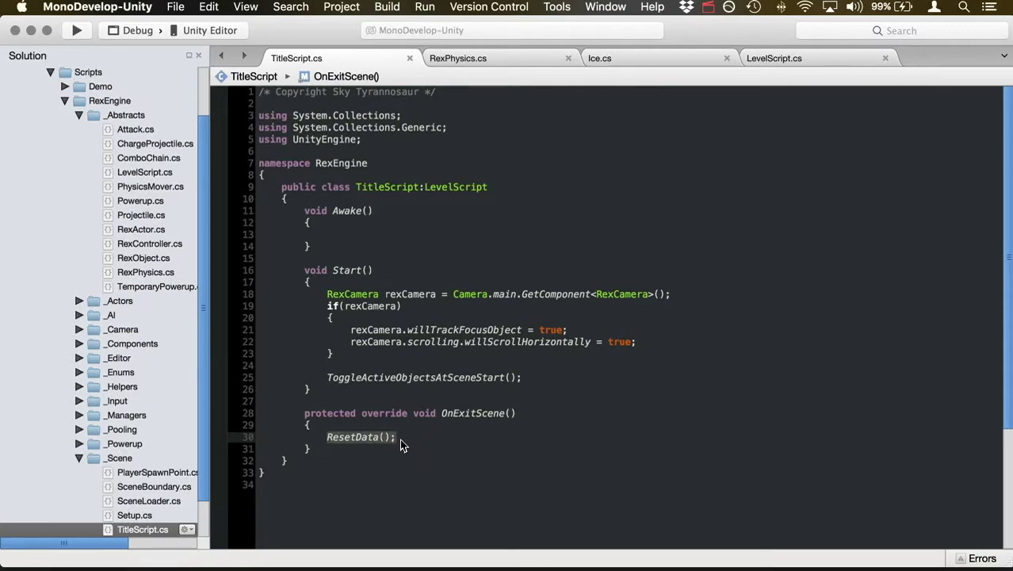
pyautogui.click(401, 441)
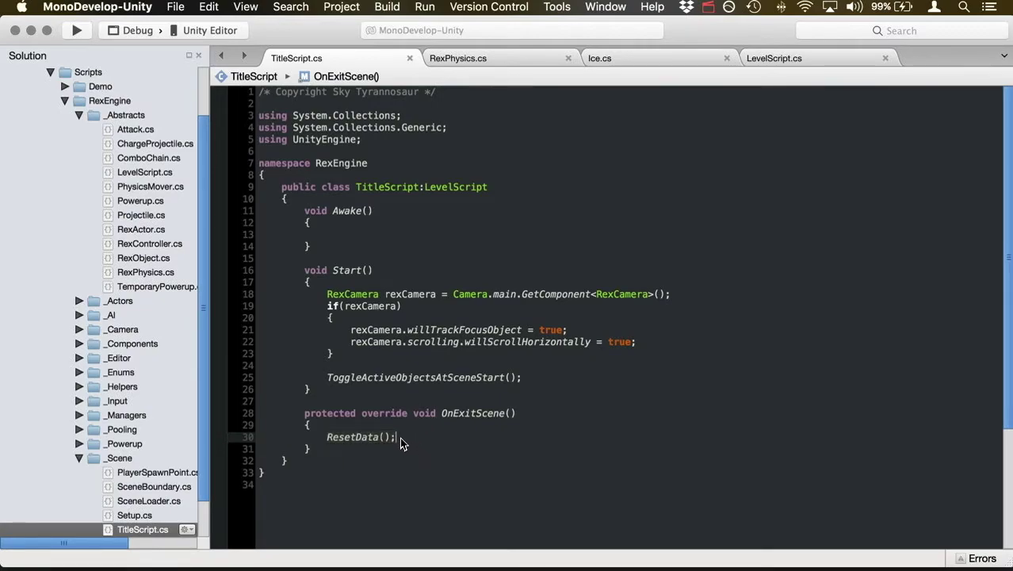
pyautogui.click(343, 441)
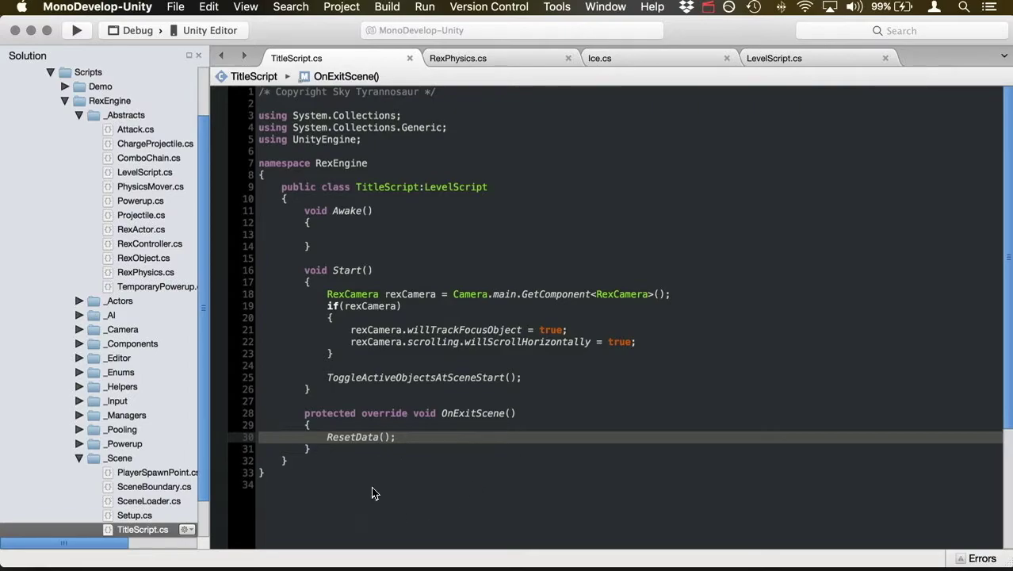
pyautogui.click(415, 437)
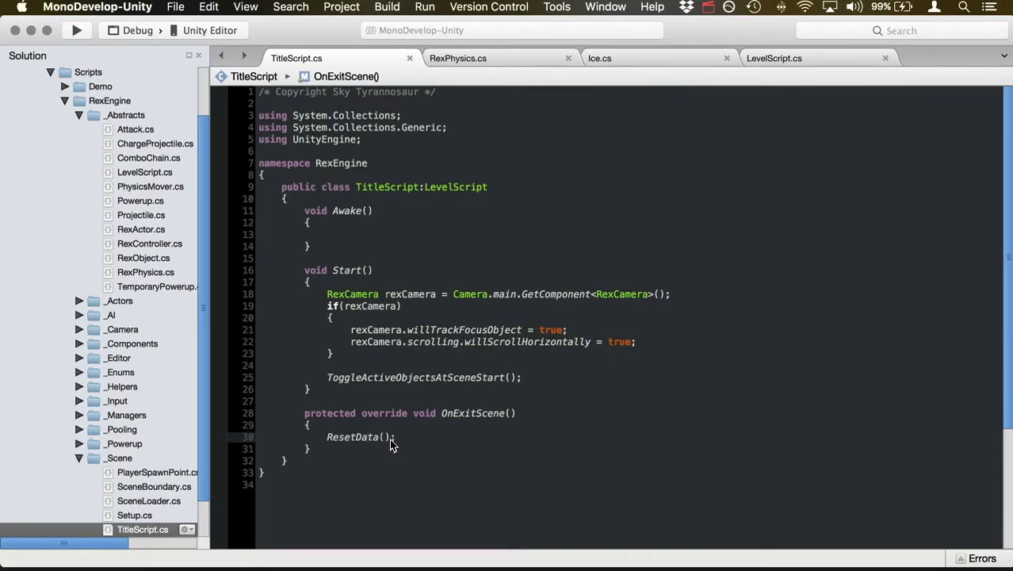
pyautogui.press('super+Tab')
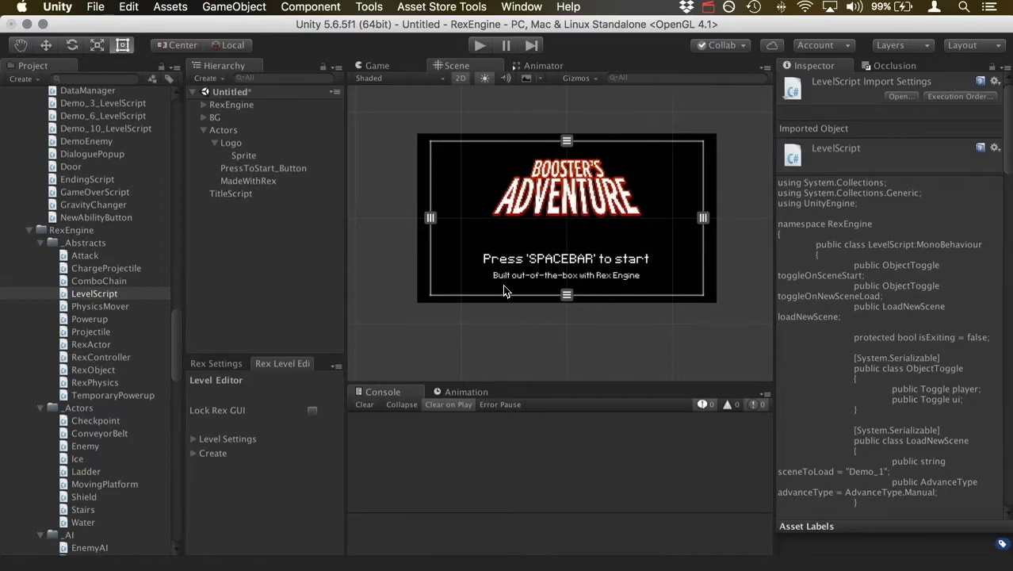
# - Select the PressToStart_Button text and scroll the Inspector to its Rex Button component
pyautogui.click(539, 263)
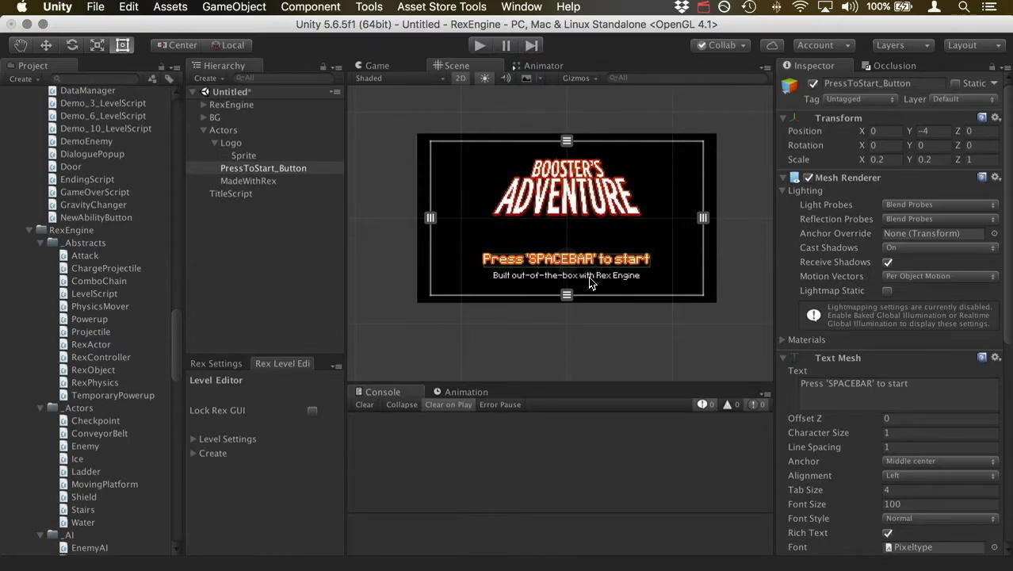
pyautogui.scroll(-10, 841, 364)
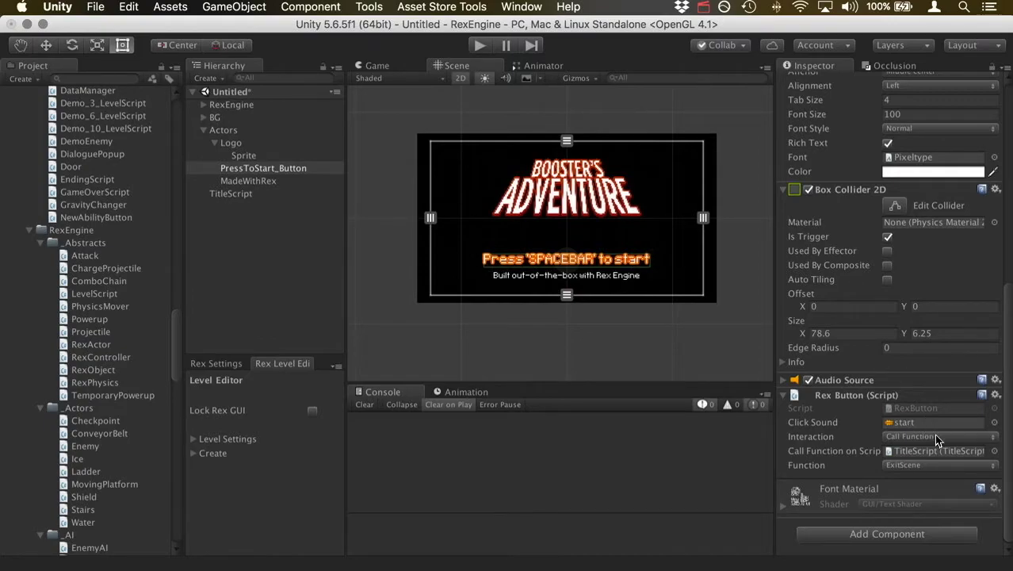
# - Keep the Rex Button interaction on Call Function and clear its Call Function on Script field
pyautogui.click(991, 446)
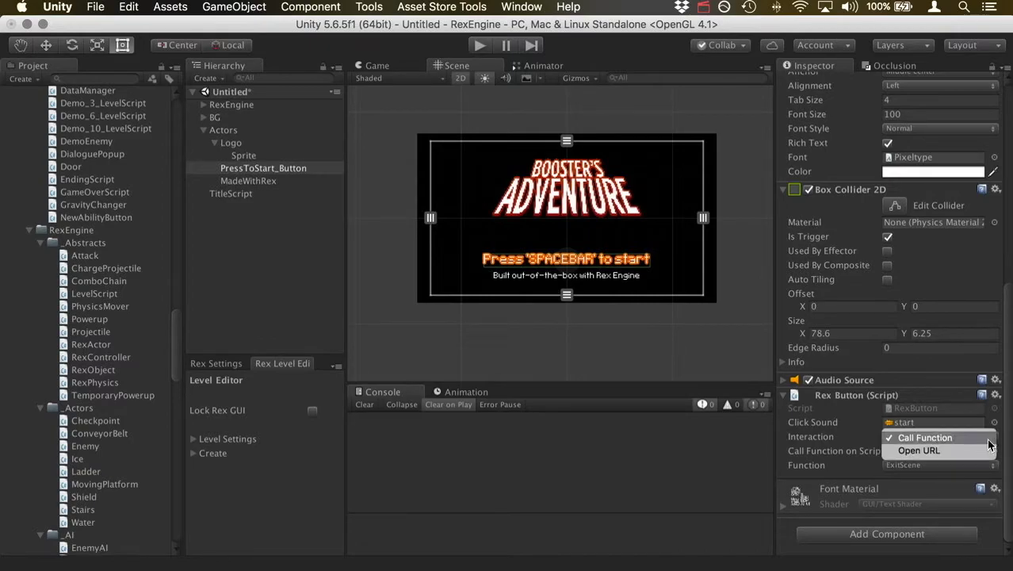
pyautogui.click(946, 438)
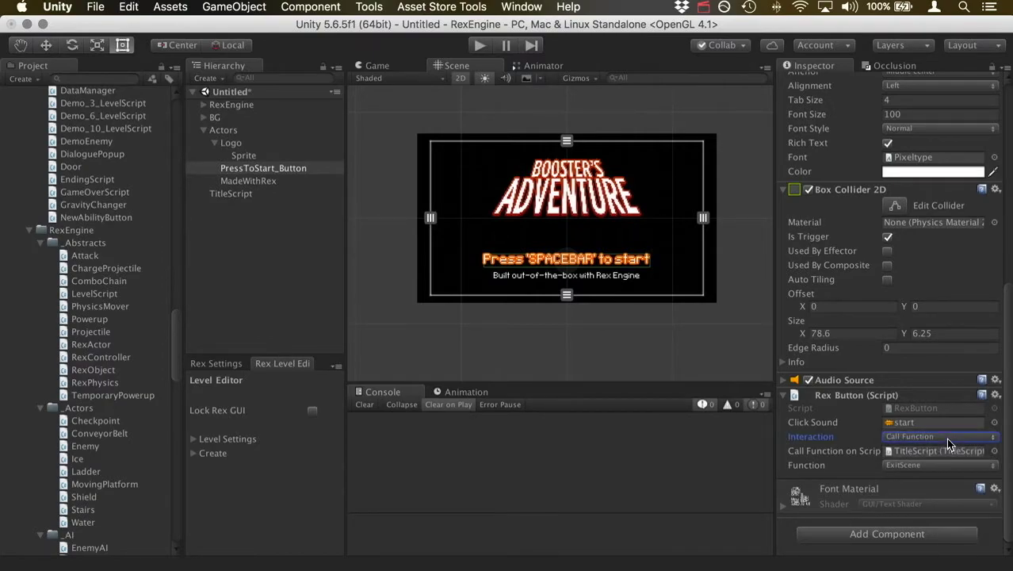
pyautogui.click(994, 450)
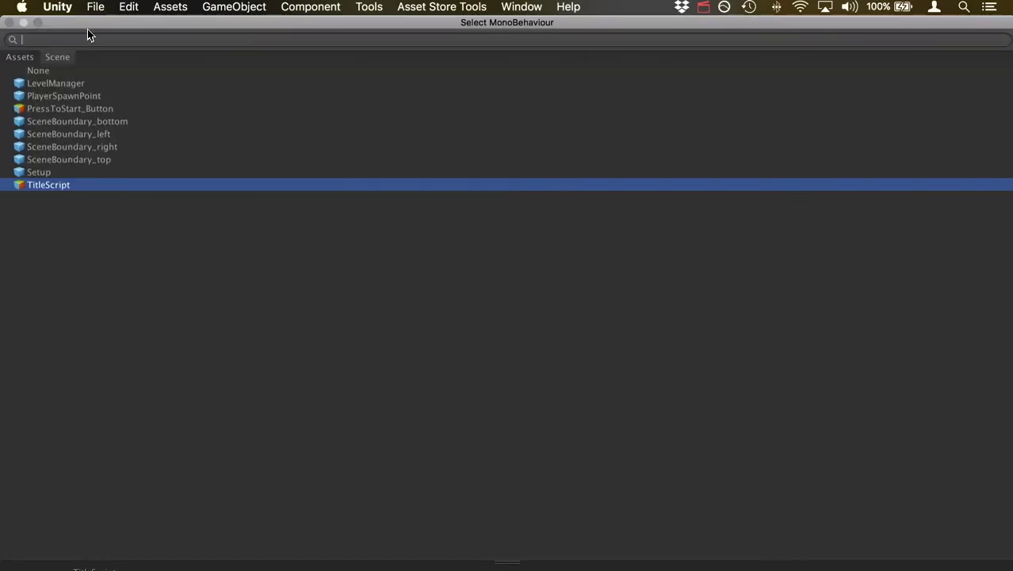
pyautogui.doubleClick(26, 72)
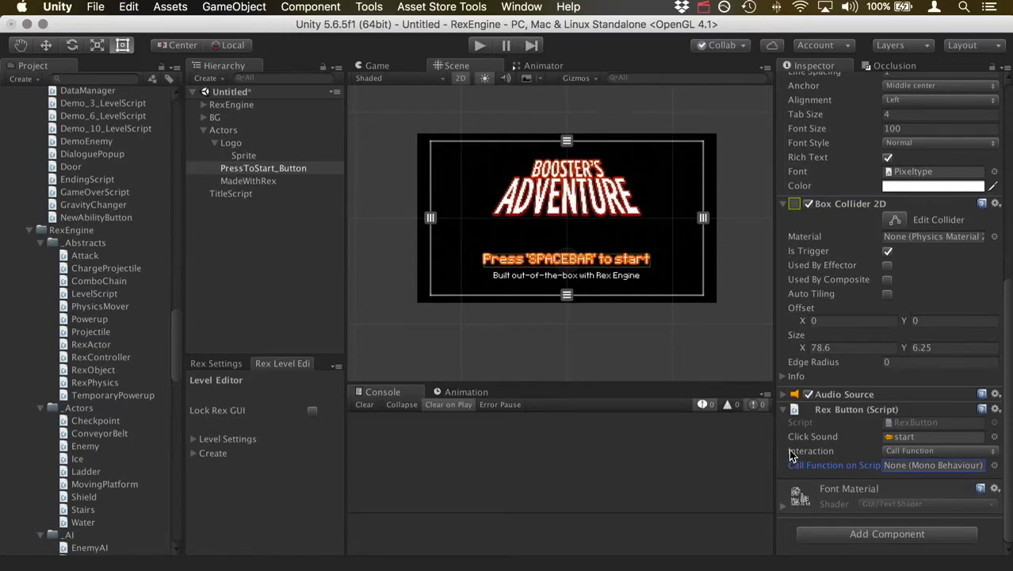
# - Drag TitleScript from the Hierarchy into the script field and choose ExitScene as the function
pyautogui.moveTo(774, 444); pyautogui.dragTo(680, 460)
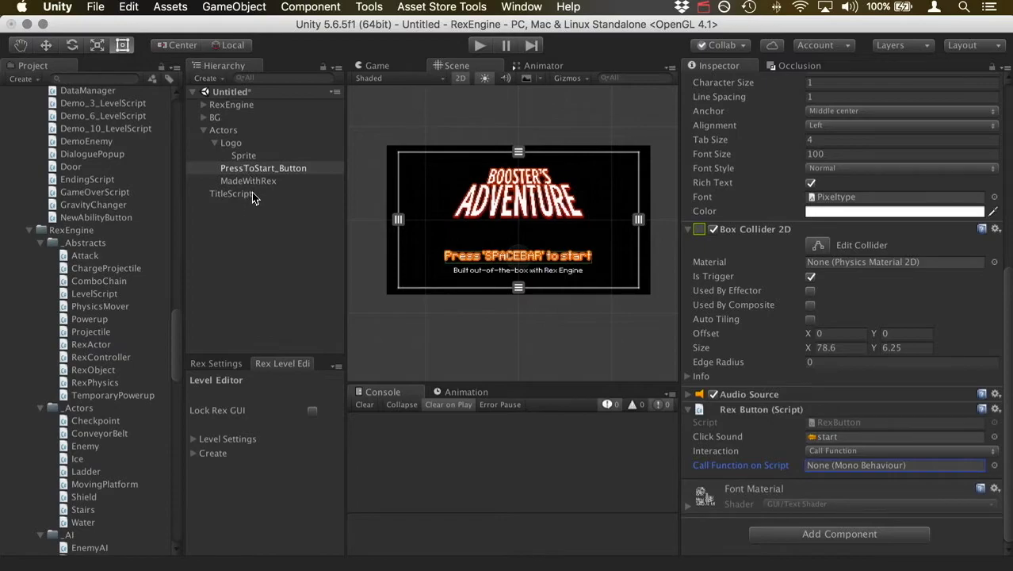
pyautogui.moveTo(239, 199); pyautogui.dragTo(942, 471)
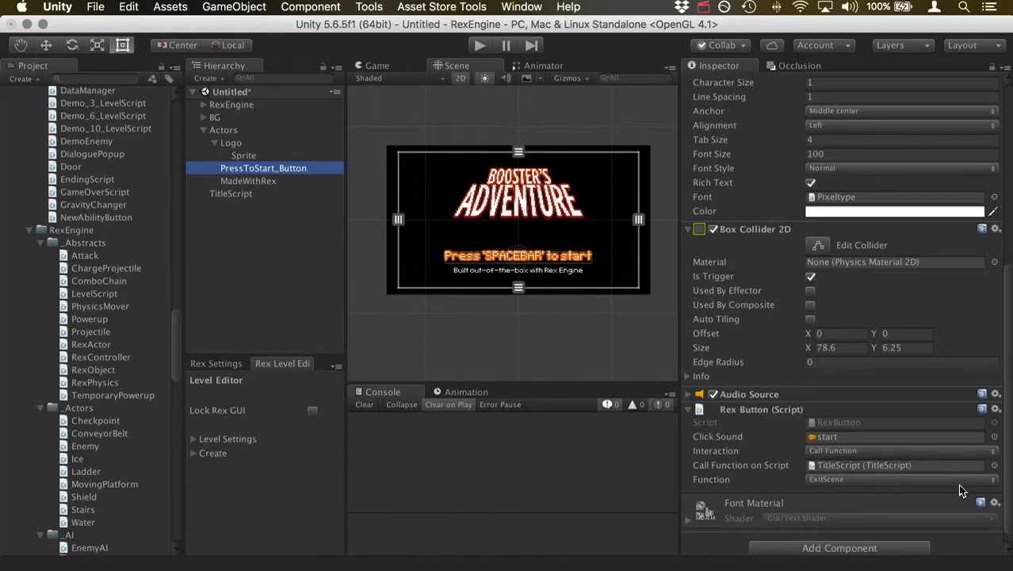
pyautogui.click(959, 480)
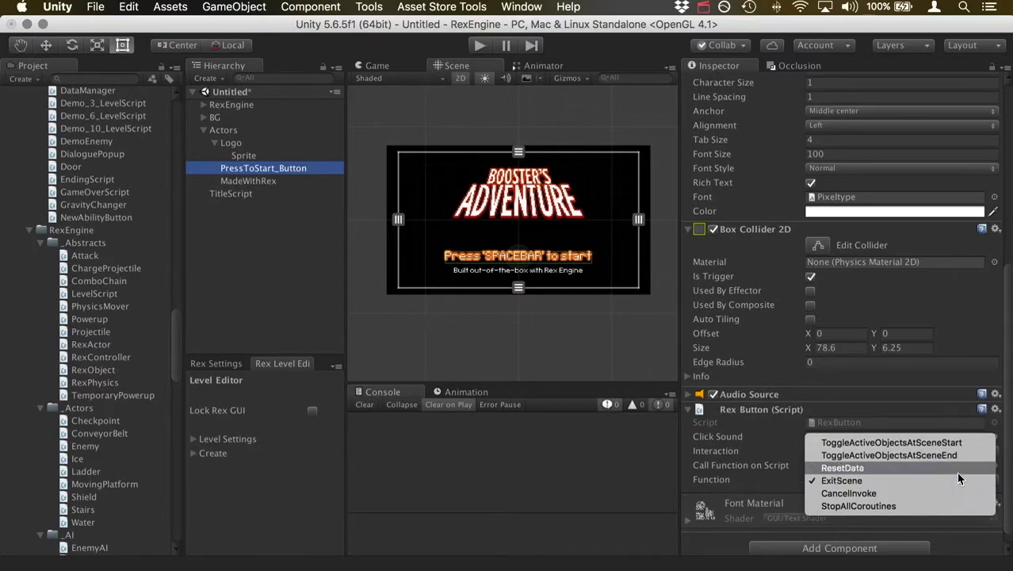
pyautogui.click(876, 480)
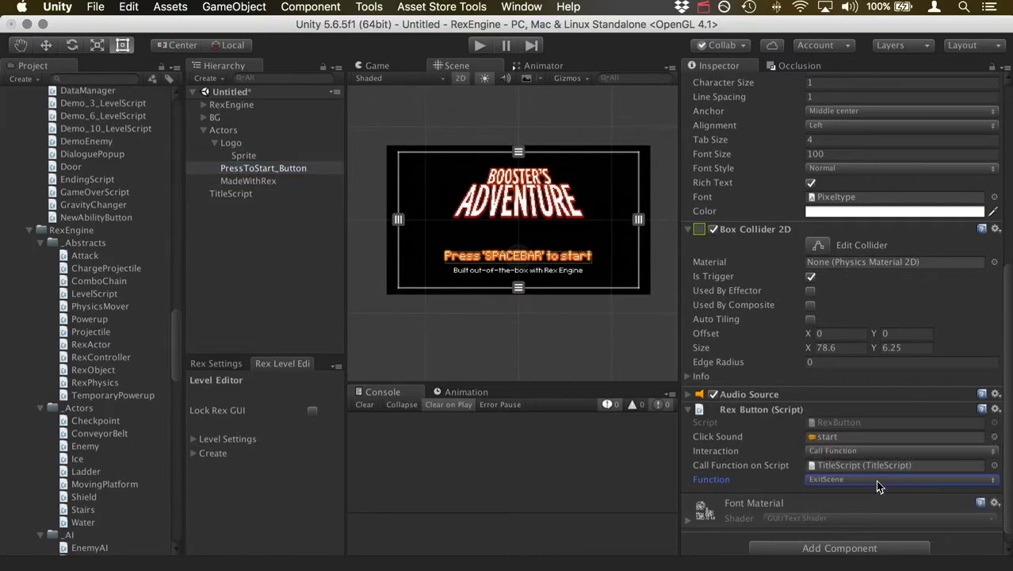
pyautogui.moveTo(681, 336); pyautogui.dragTo(739, 337)
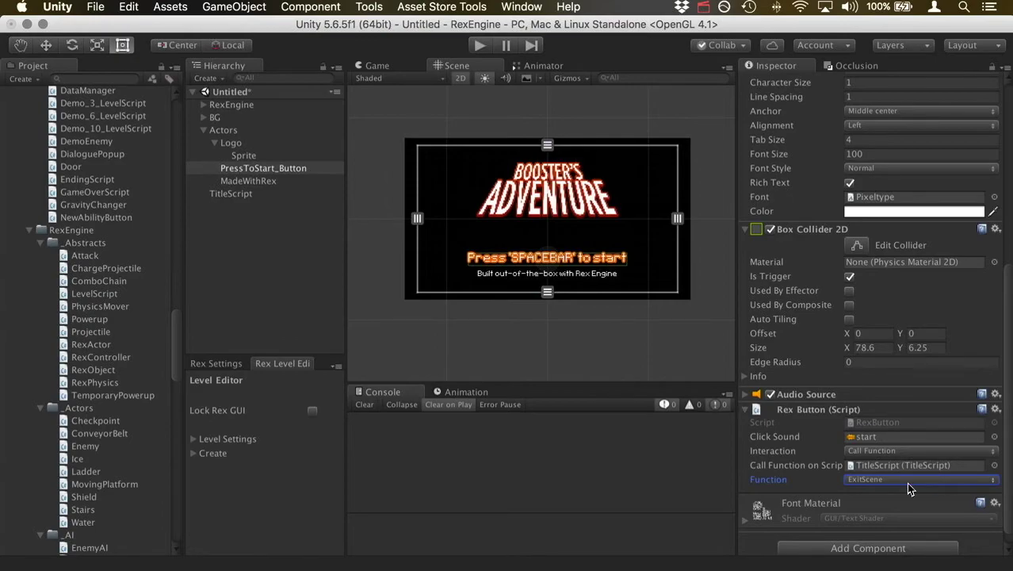
# - On TitleScript, confirm Scene To Load is Demo_1 and change Advance Type from All to Manual
pyautogui.click(233, 195)
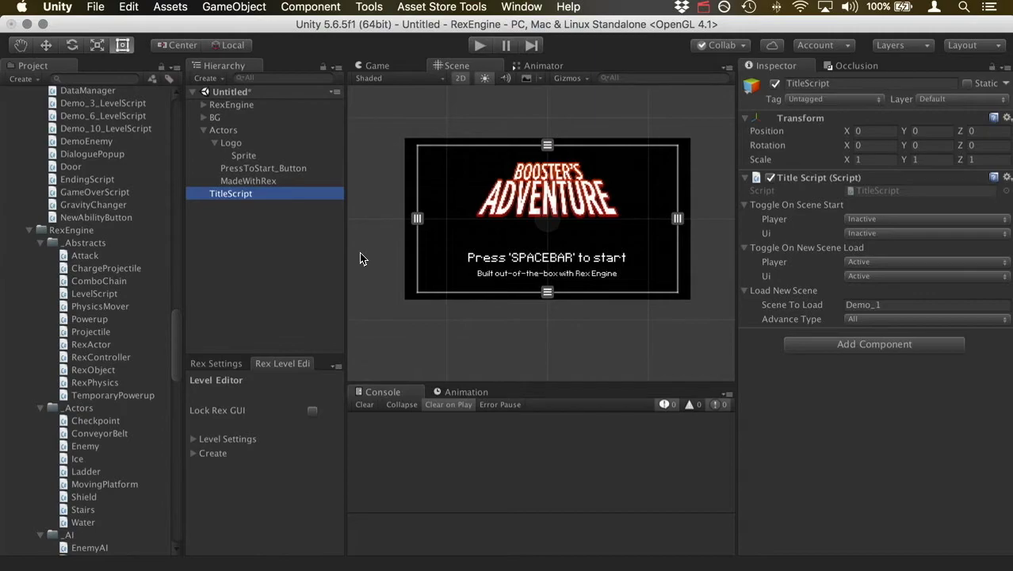
pyautogui.click(892, 304)
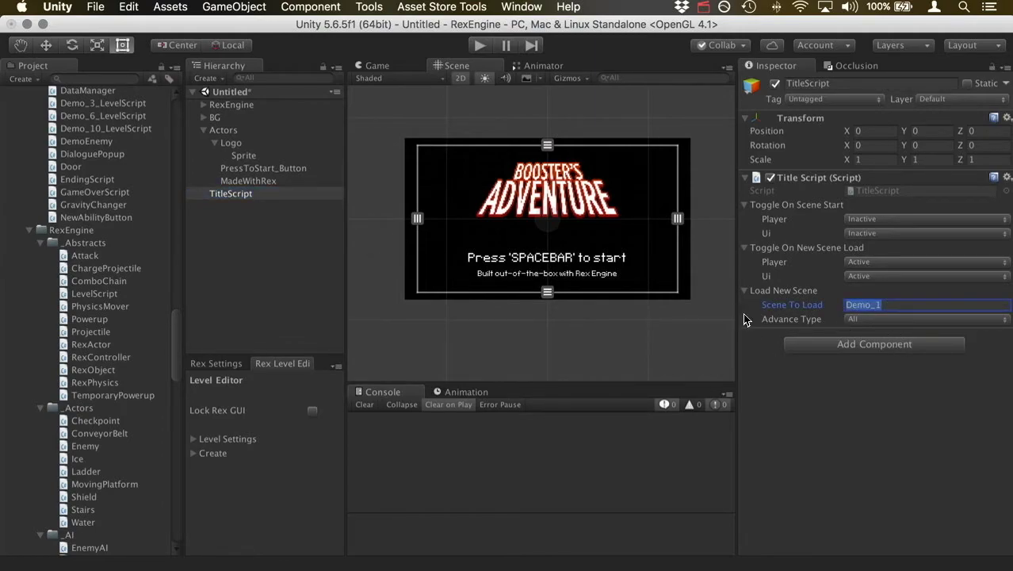
pyautogui.click(844, 320)
pyautogui.click(876, 283)
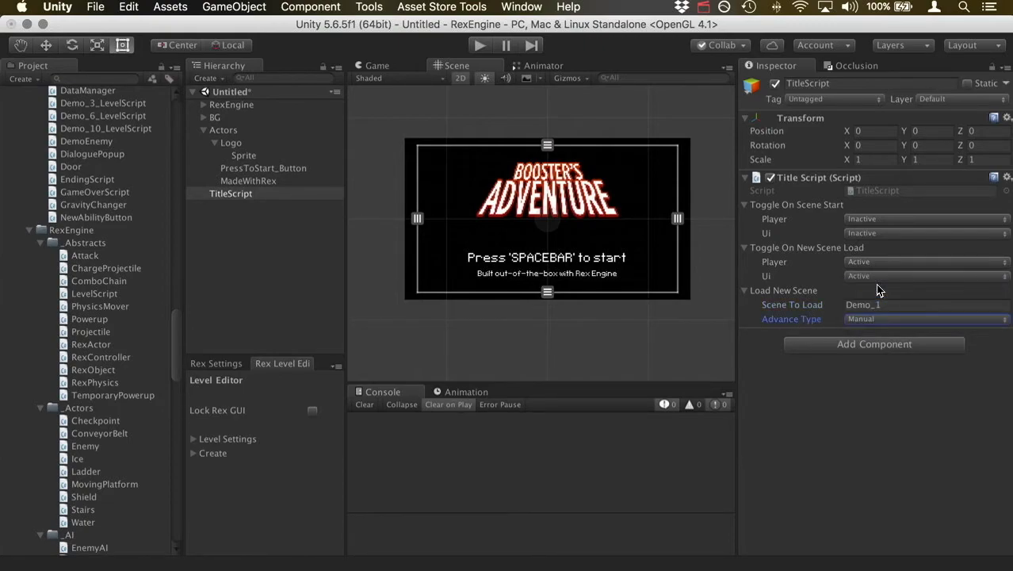
# - Play-test the title screen, press Space to load Demo_1, then stop playing
pyautogui.click(482, 46)
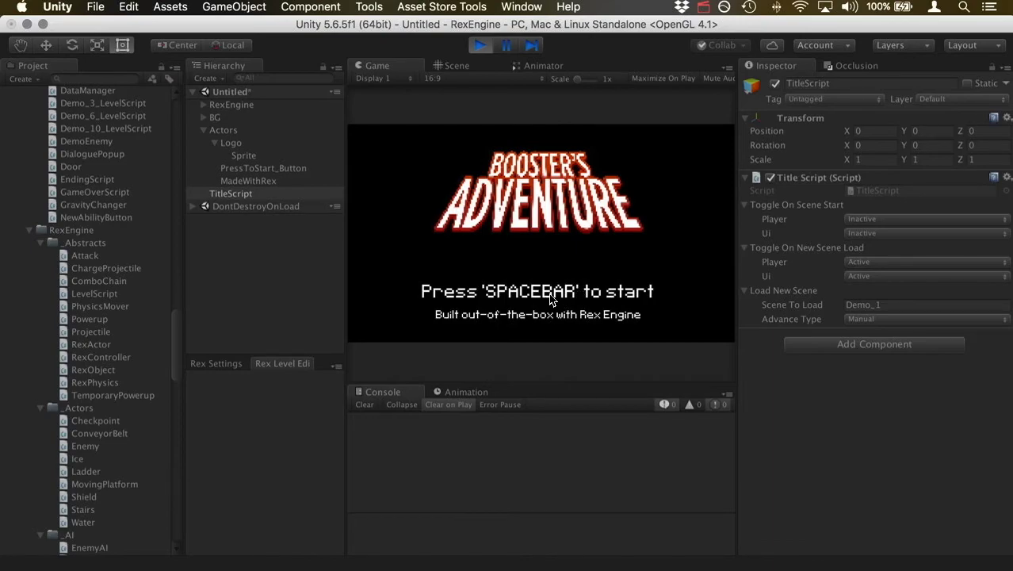
pyautogui.press('space')
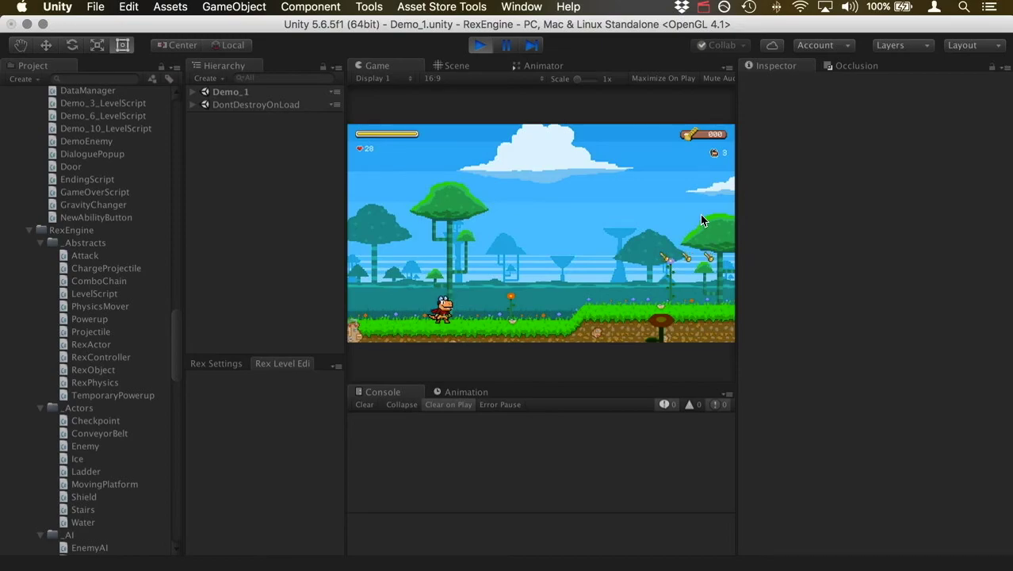
pyautogui.click(480, 45)
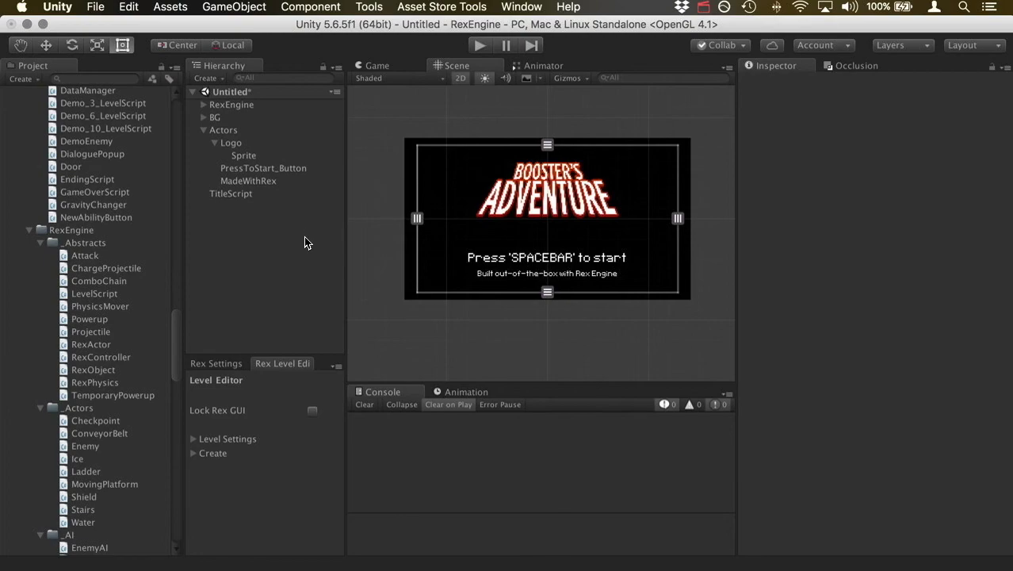
# - Reselect TitleScript in the Hierarchy to review its settings
pyautogui.click(277, 193)
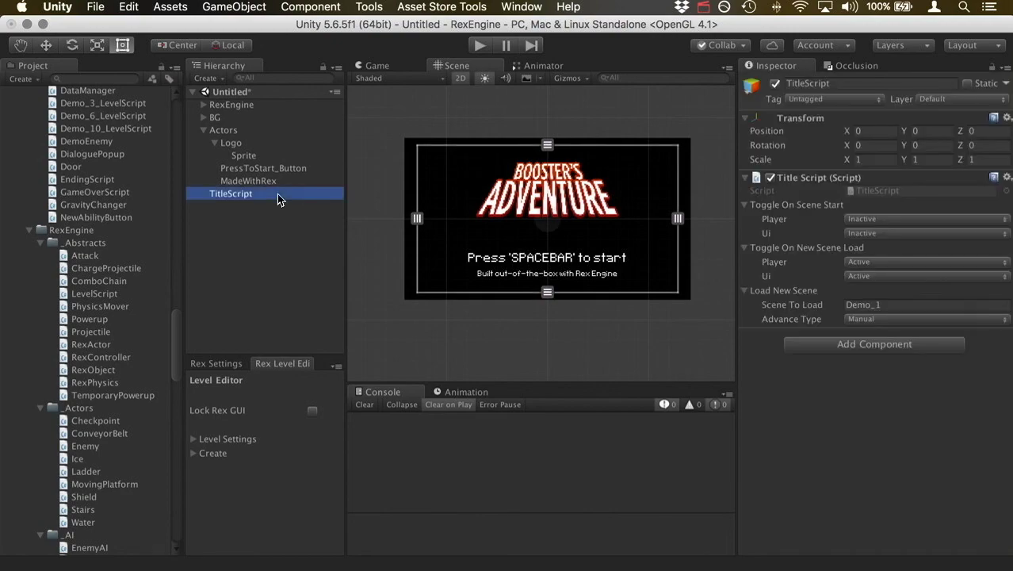